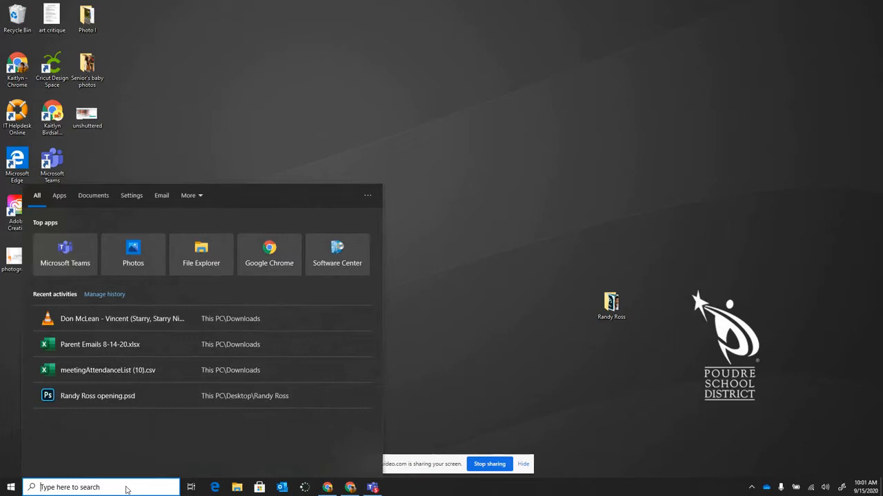
text(ad)
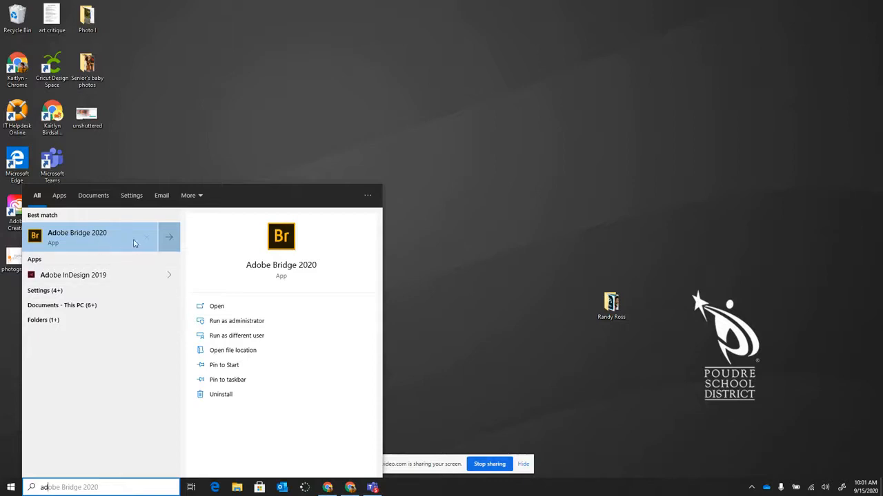
key(BackSpace)
key(BackSpace)
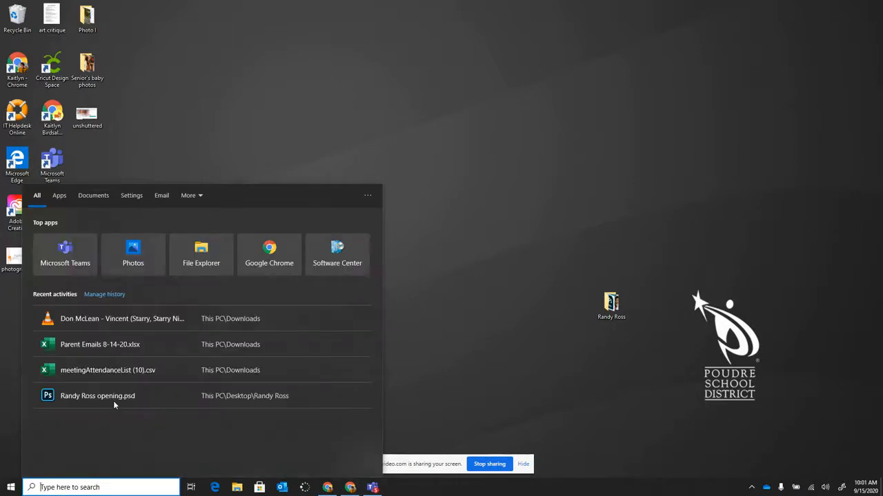
Find and open Adobe Creative Cloud, then launch Bridge from its installed apps
text(crea)
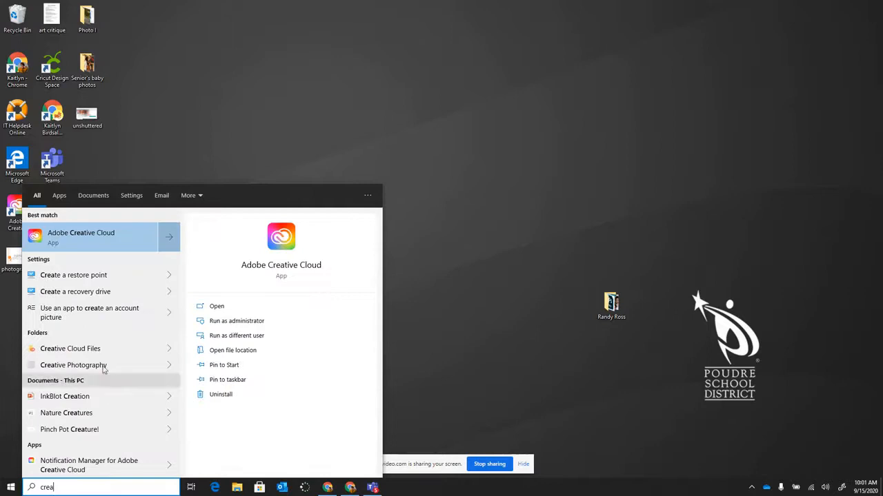
click(217, 306)
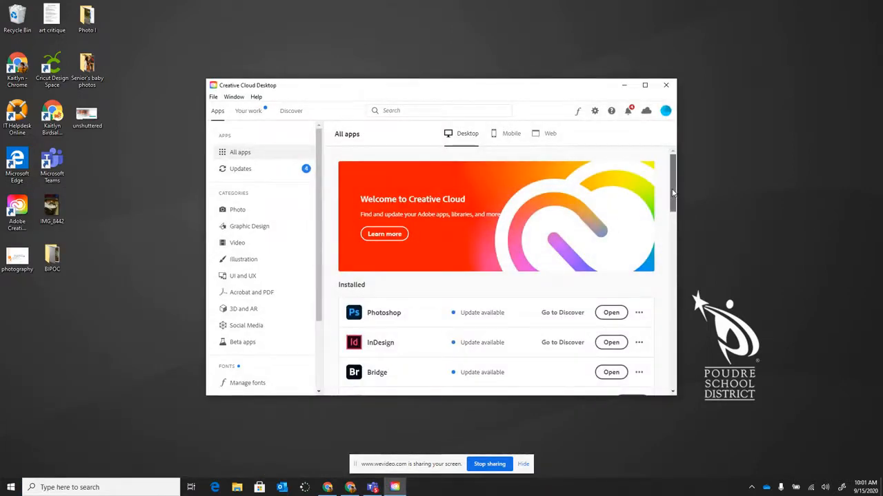
drag(674, 192, 674, 207)
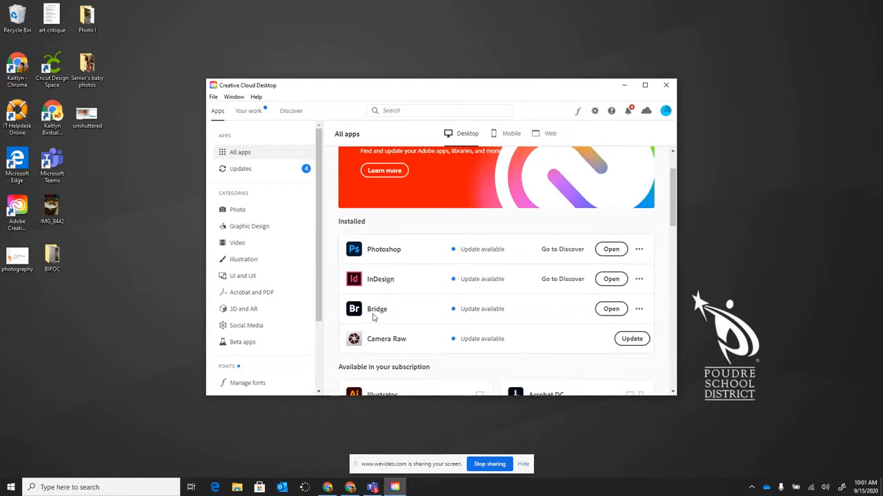
click(611, 312)
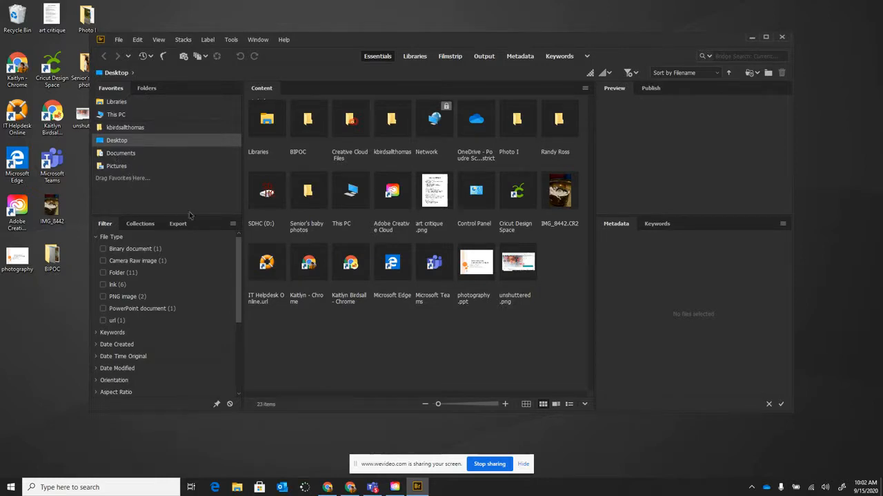
Browse from This PC into the SDHC (D:) card and open the 325D3400 folder inside DCIM
scroll(239, 265, down, 2)
scroll(238, 265, up, 2)
click(115, 115)
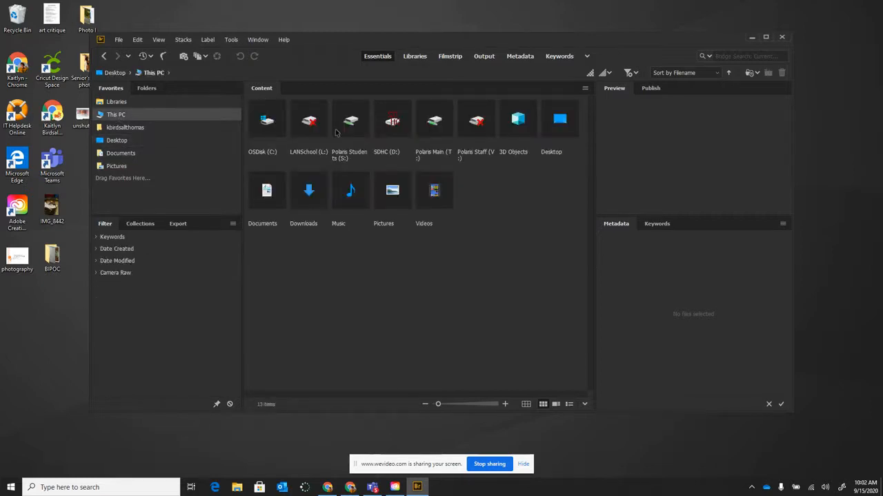
click(378, 135)
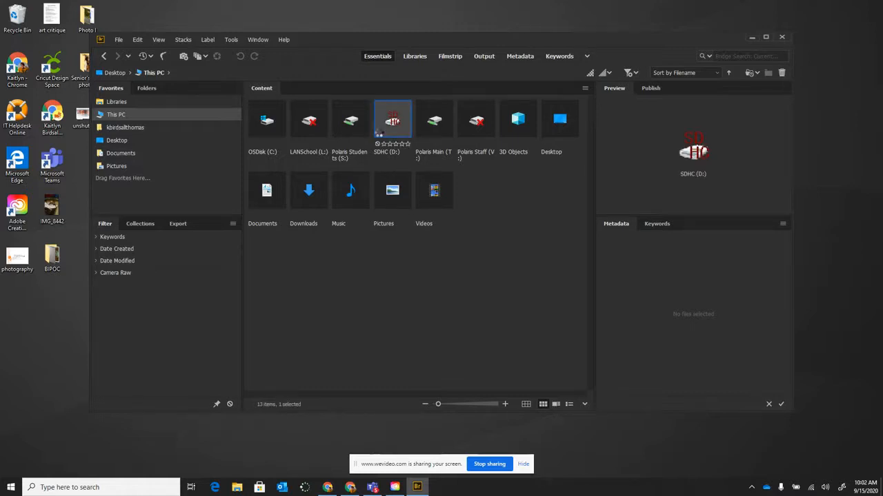
double_click(379, 135)
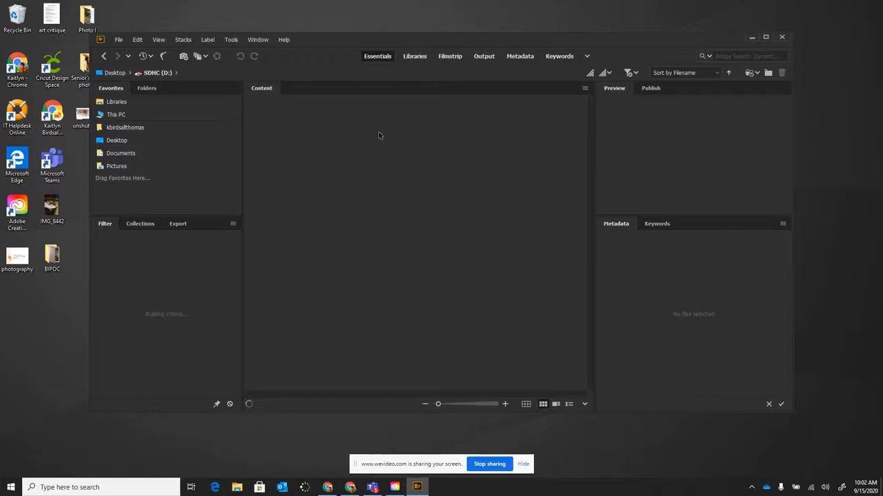
double_click(250, 131)
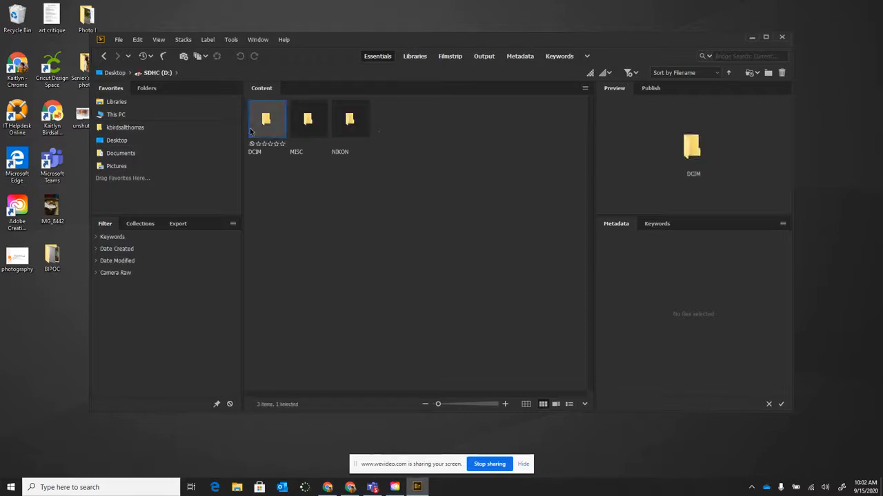
click(309, 130)
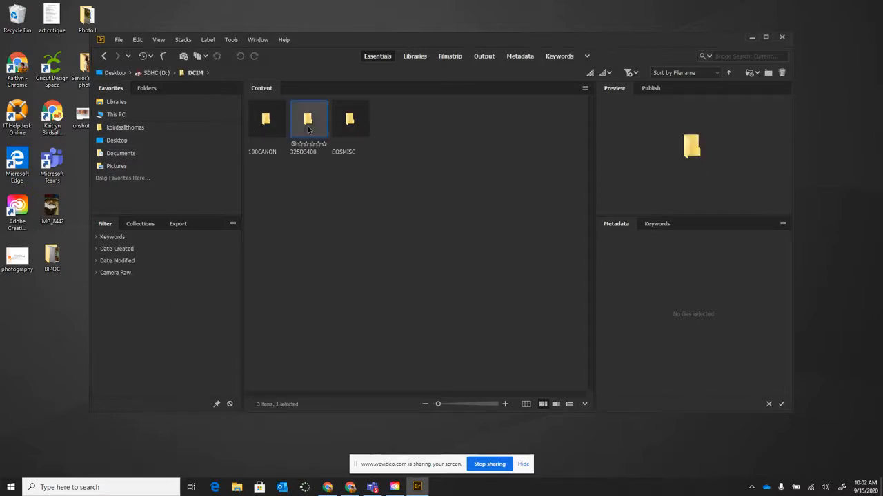
double_click(309, 129)
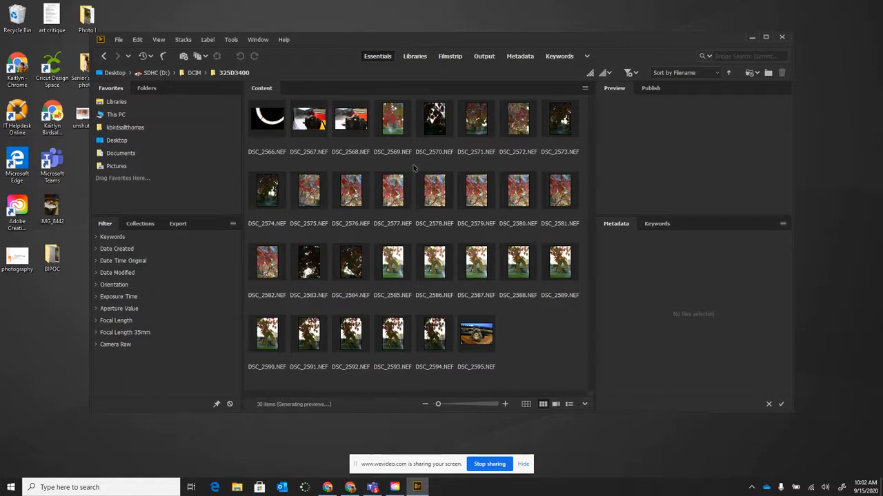
Maximize the Bridge window and enlarge the preview area in width and height with DSC_2571.NEF selected
click(766, 37)
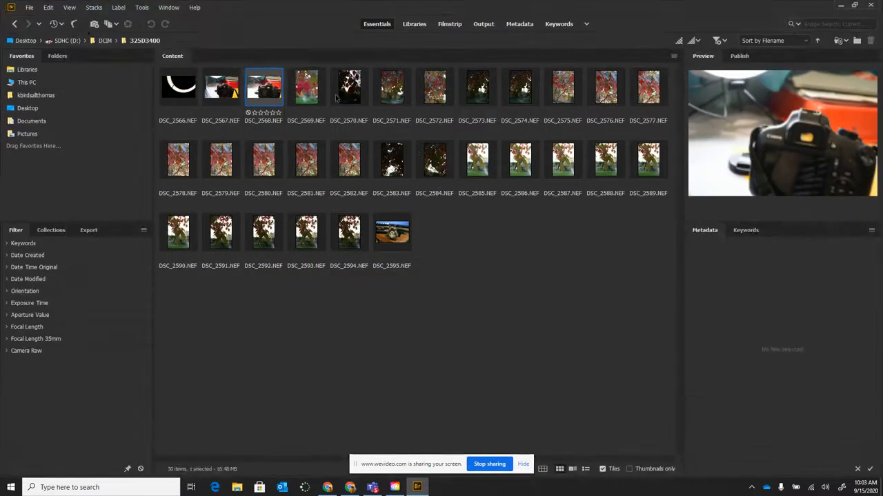
click(354, 103)
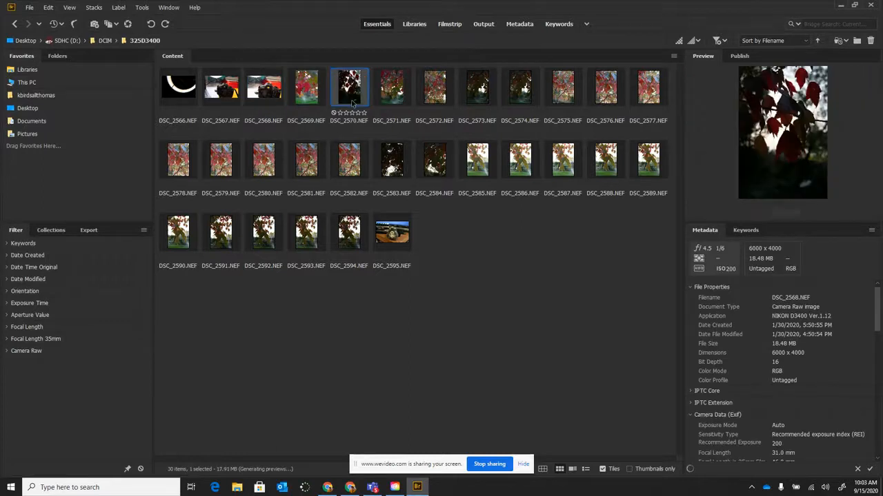
click(318, 102)
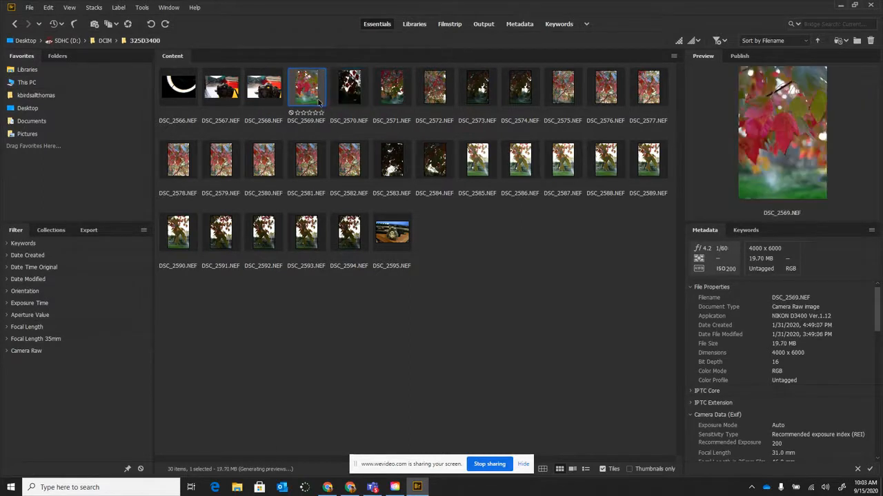
click(383, 107)
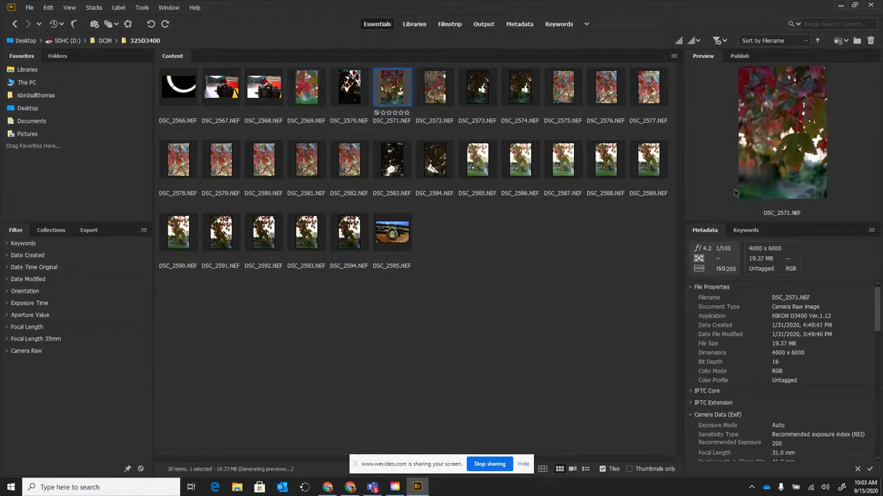
drag(682, 217, 446, 227)
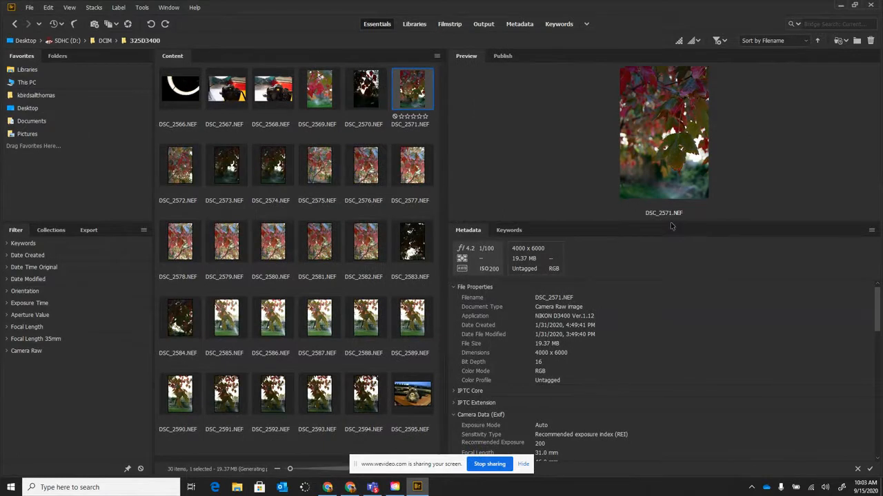
drag(672, 224, 694, 338)
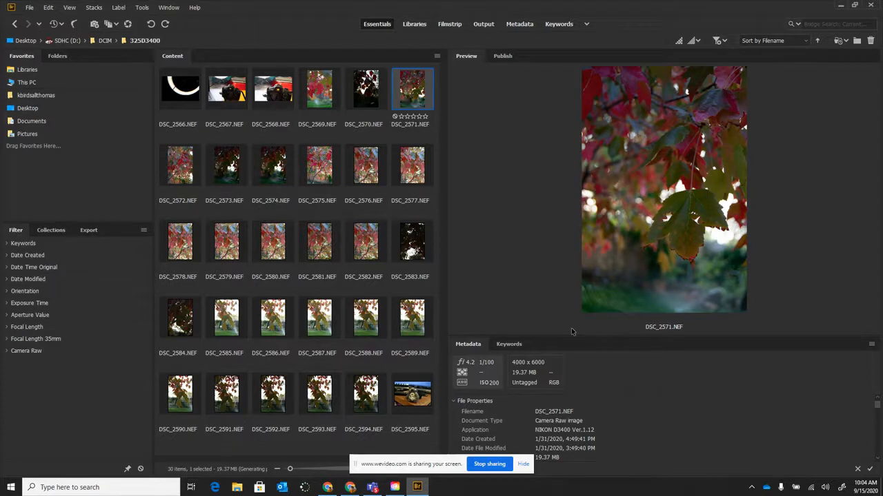
Inspect the sharpness of several spots in the DSC_2571.NEF preview with the loupe, and close the loupe
click(616, 208)
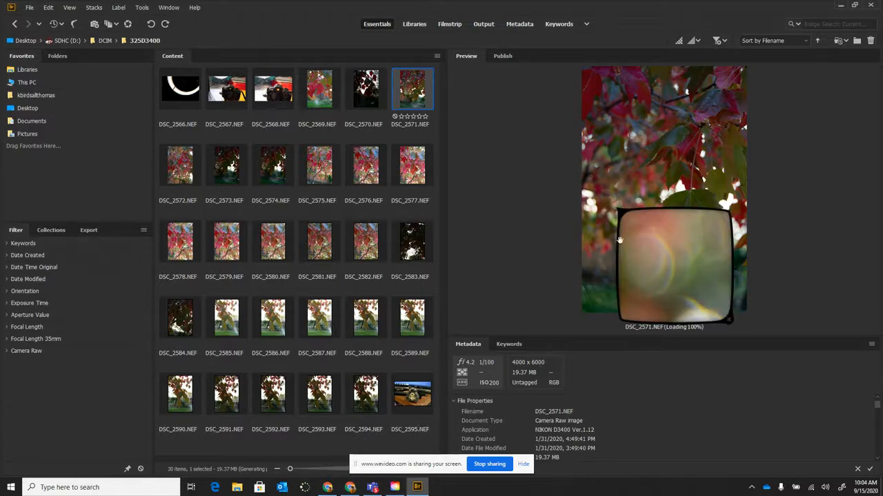
click(605, 210)
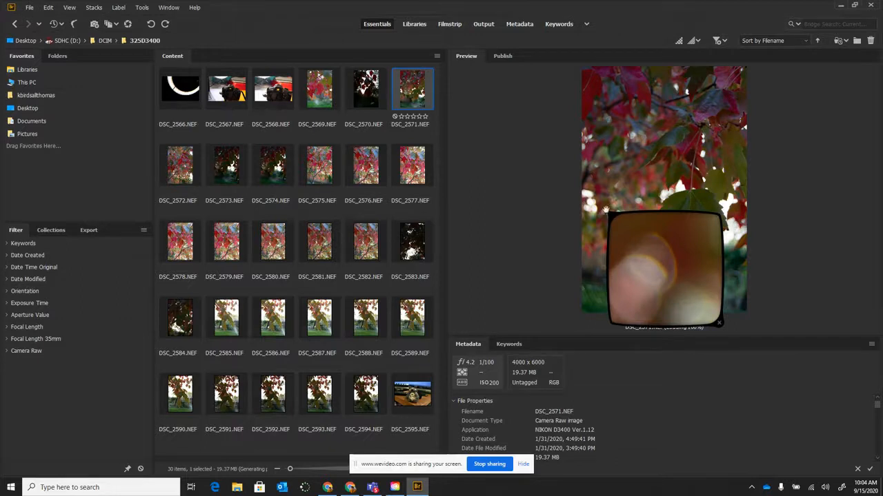
click(615, 197)
click(630, 191)
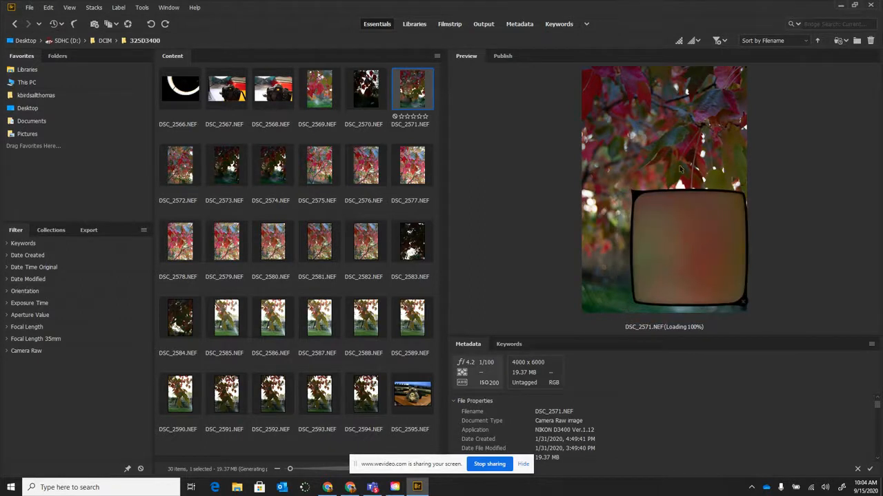
click(683, 156)
click(669, 228)
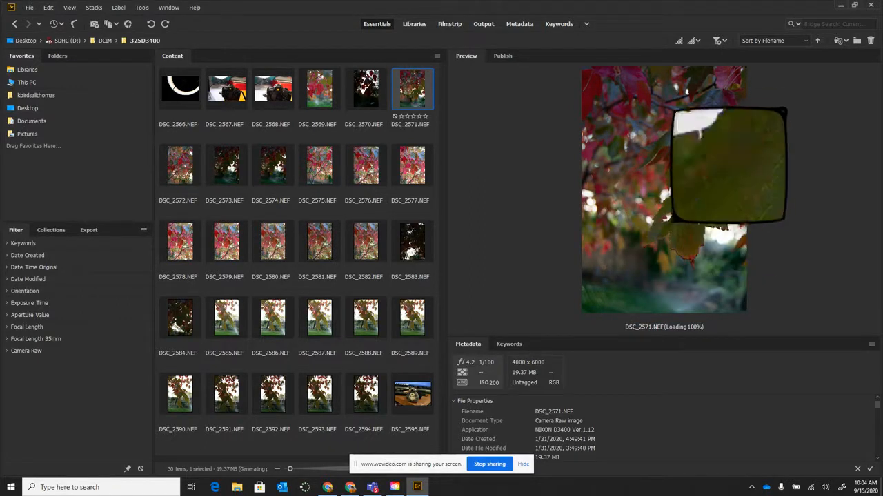
drag(733, 210, 725, 224)
mouse_move(713, 150)
mouse_down()
mouse_move(743, 127)
mouse_move(718, 200)
mouse_move(696, 221)
mouse_move(729, 160)
mouse_move(707, 153)
mouse_up()
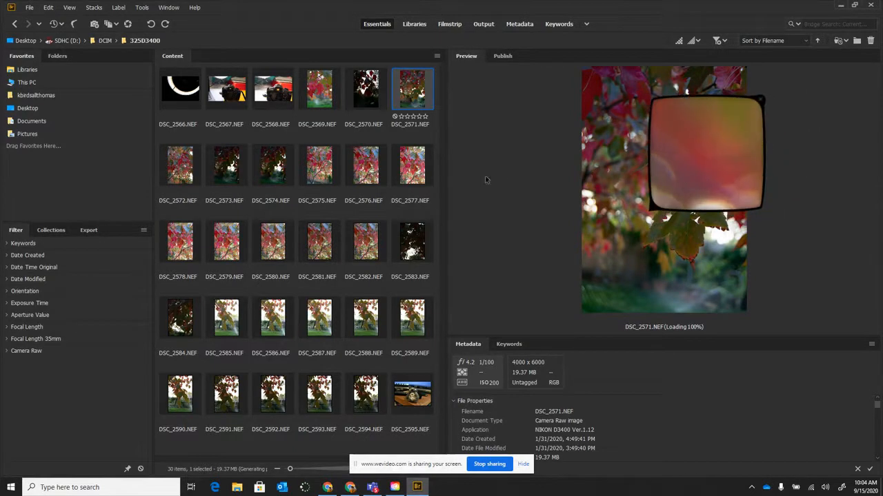
click(761, 101)
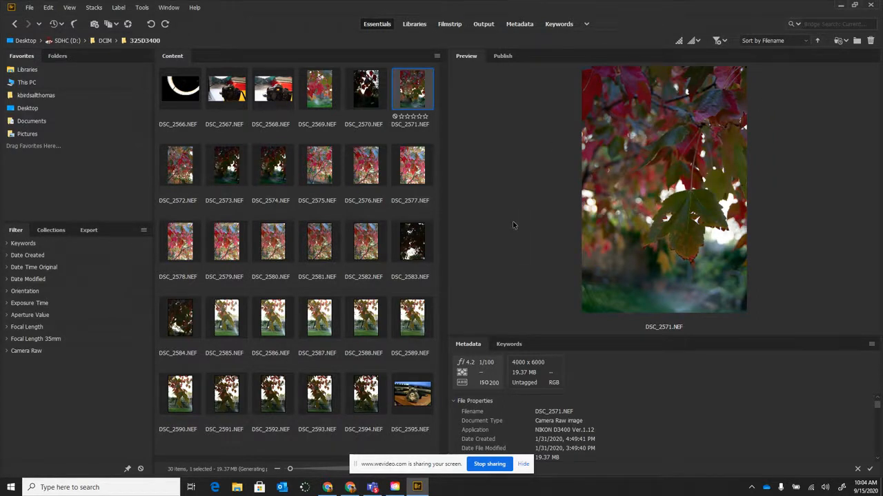
Step back and forth through the leaf photos from DSC_2571.NEF to DSC_2576.NEF to compare their previews
key(Right)
key(Left)
key(Right)
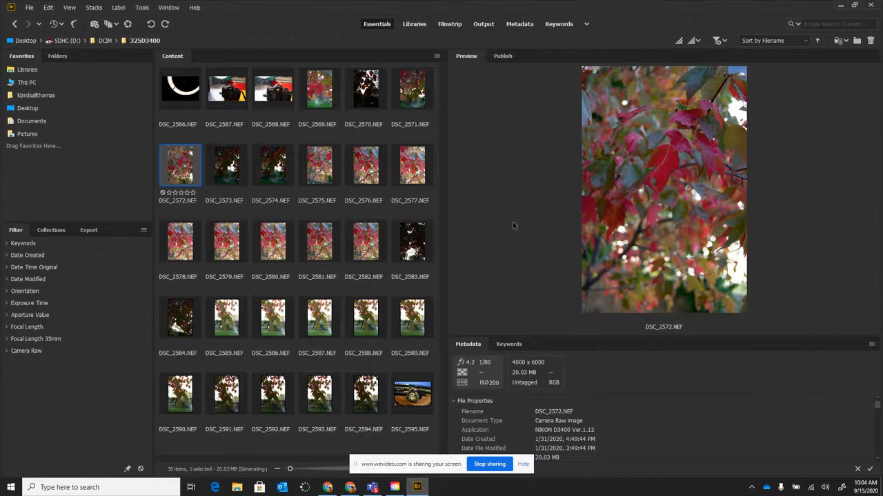
key(Right)
key(Left)
key(Right)
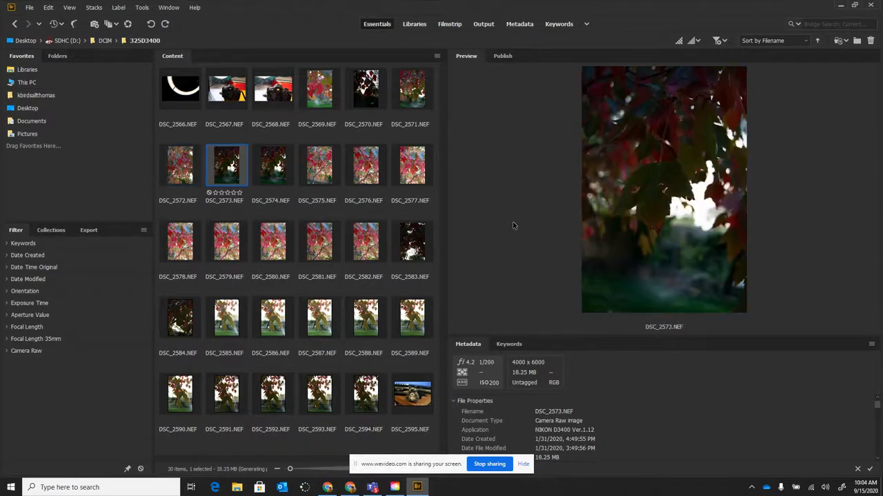
key(Right)
key(Right)
key(Left)
key(Left)
key(Left)
key(Right)
key(Right)
key(Right)
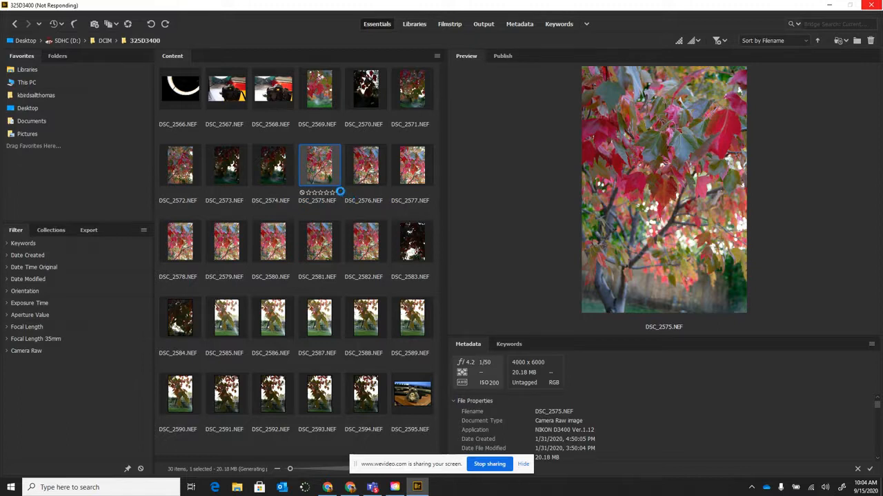
key(Right)
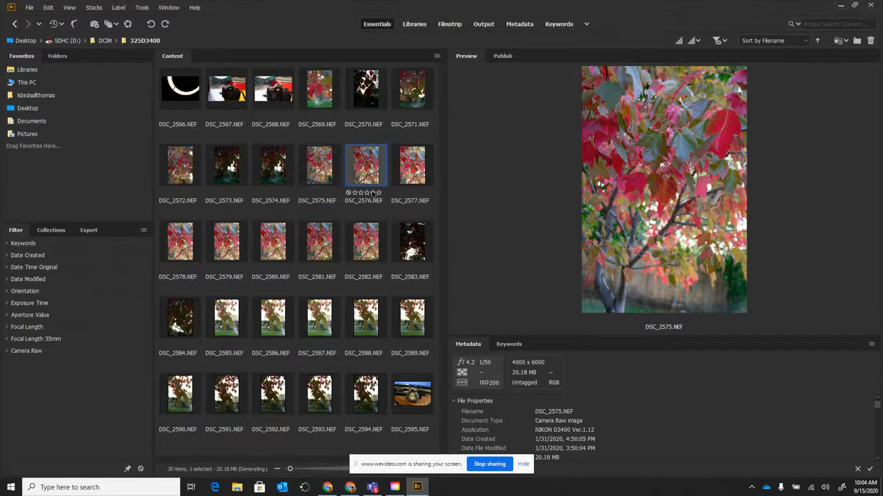
key(Left)
key(Left)
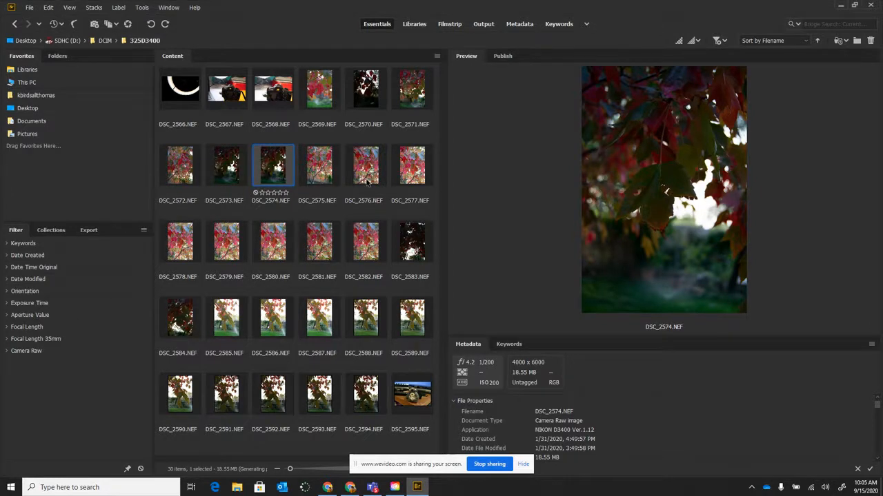
Select DSC_2569.NEF and check the focus on its red leaves with the loupe
click(328, 104)
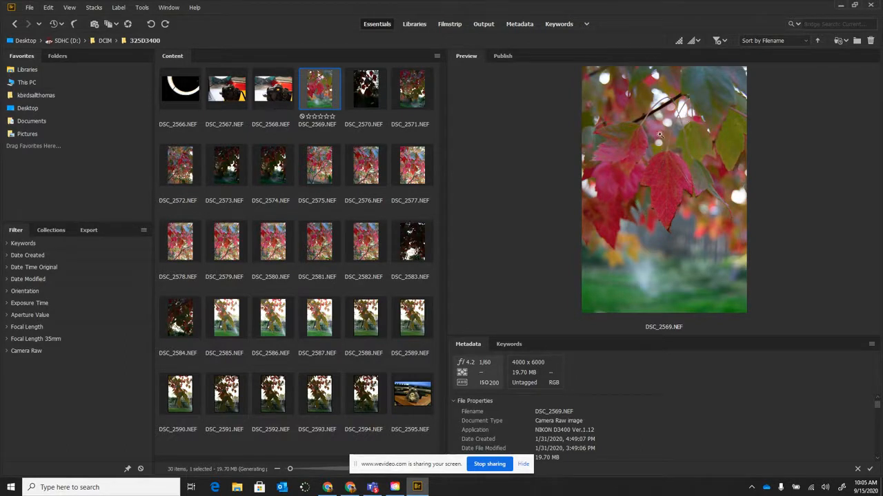
click(659, 173)
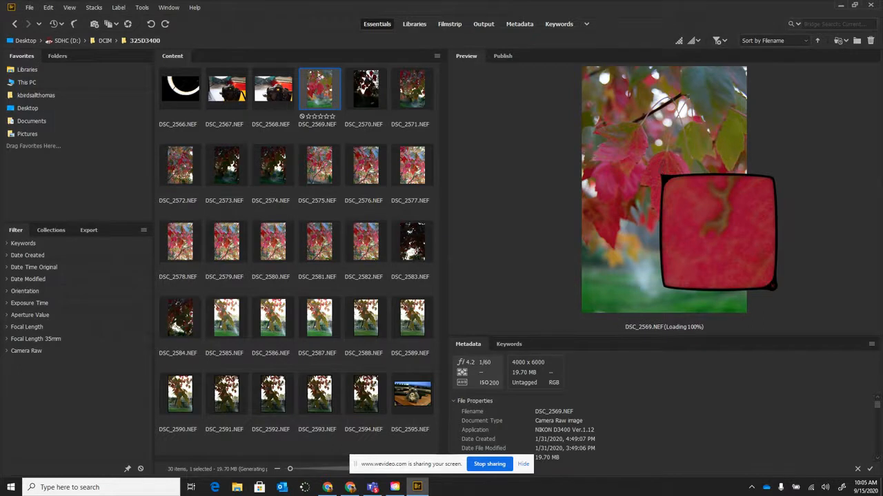
click(659, 173)
click(624, 156)
click(624, 155)
Try out and clear star ratings on DSC_2569.NEF, leaving it rated four stars
click(327, 117)
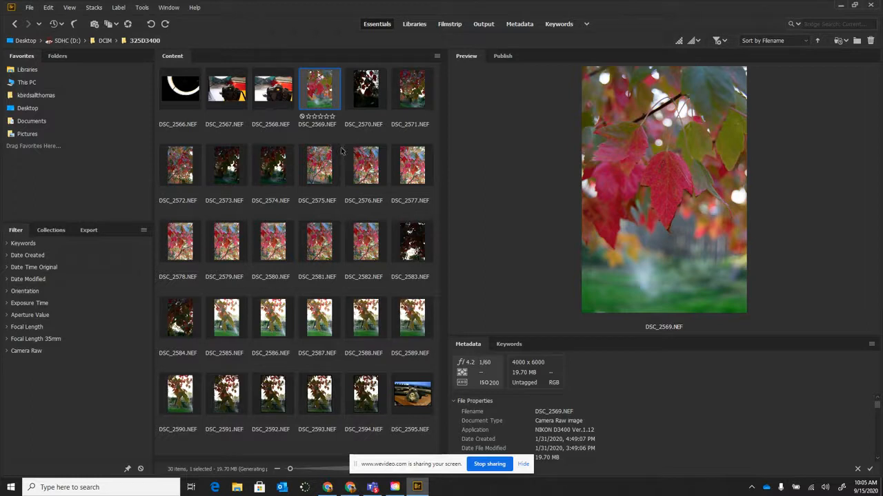
click(318, 116)
click(329, 117)
key(ctrl+0)
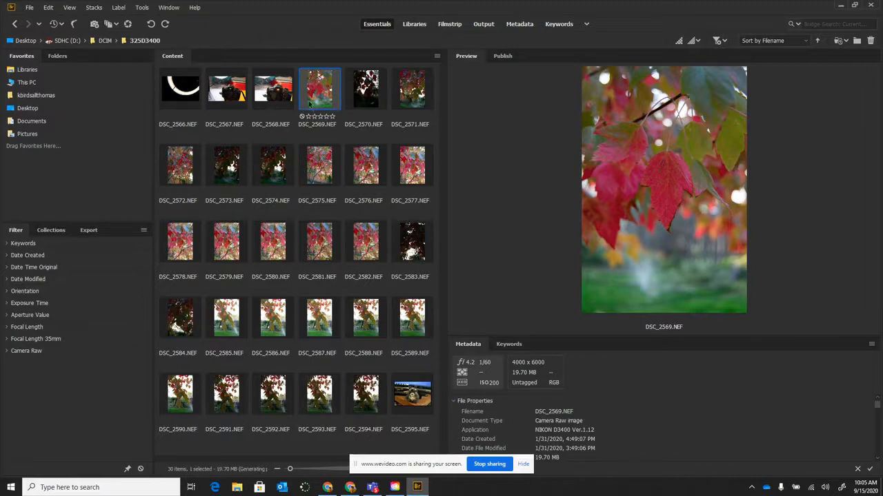
key(ctrl+4)
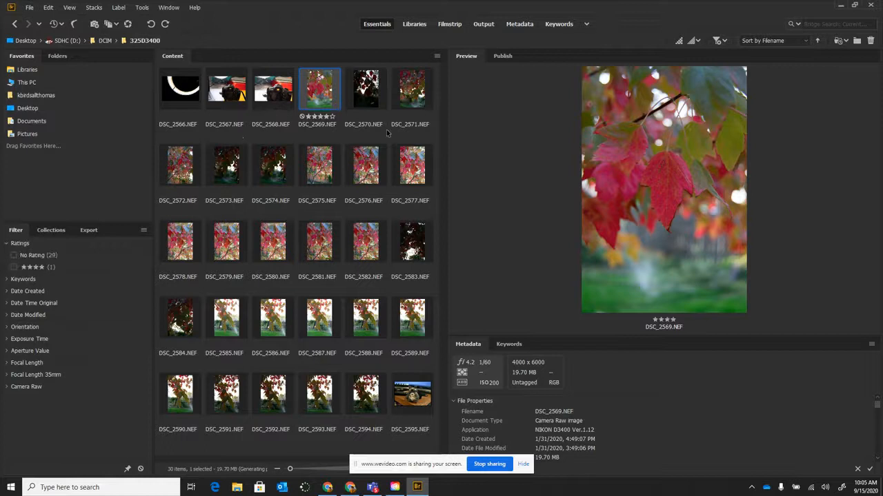
key(ctrl+0)
key(ctrl+4)
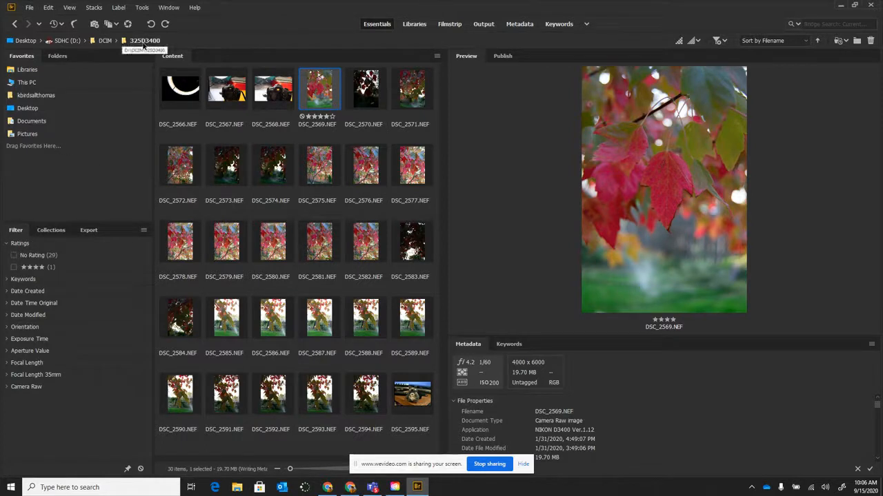
Browse through This PC to the DCIM folder on the SDHC (D:) camera card
click(84, 123)
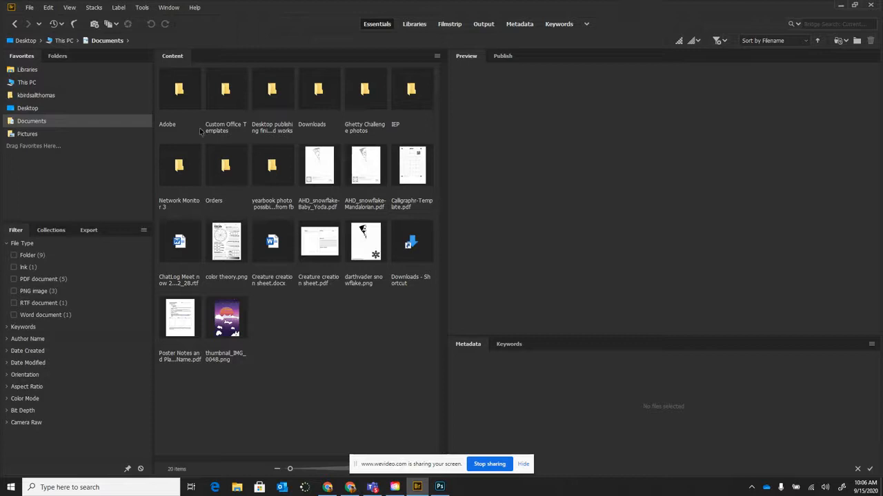
click(27, 82)
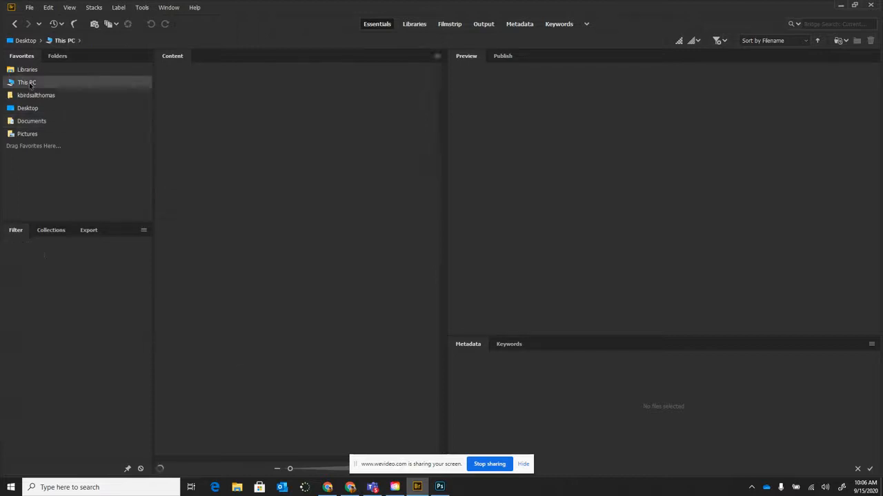
double_click(307, 122)
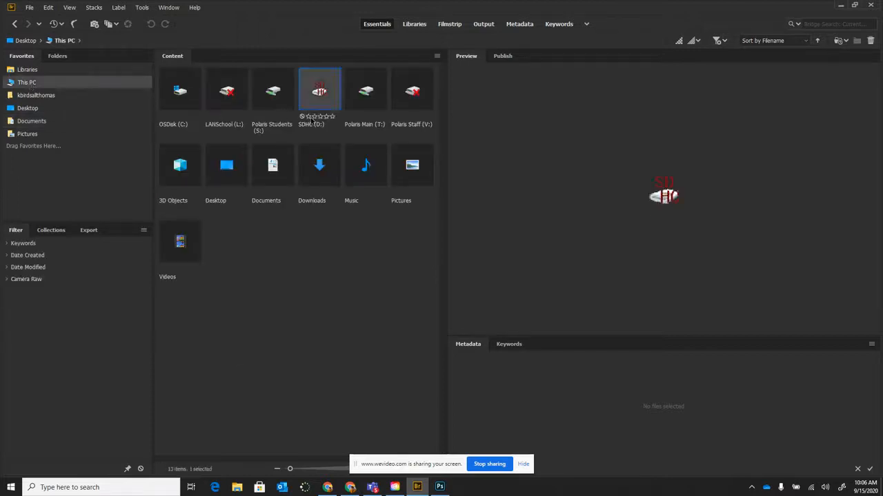
double_click(213, 105)
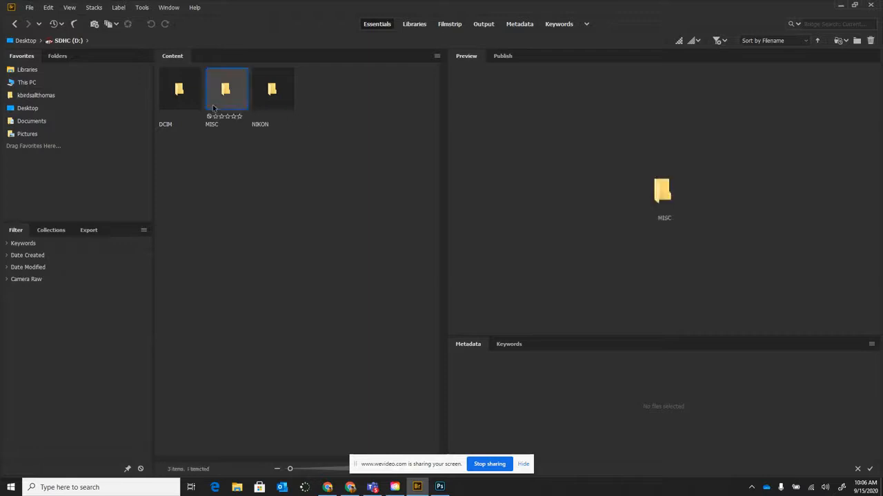
click(14, 23)
double_click(170, 92)
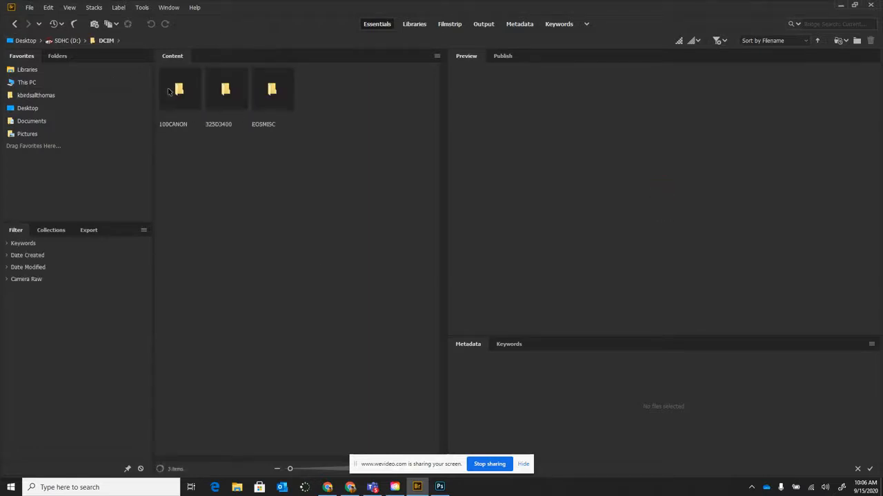
Copy the 325D3400 folder from the card to the Desktop, and open the copied folder there
click(238, 97)
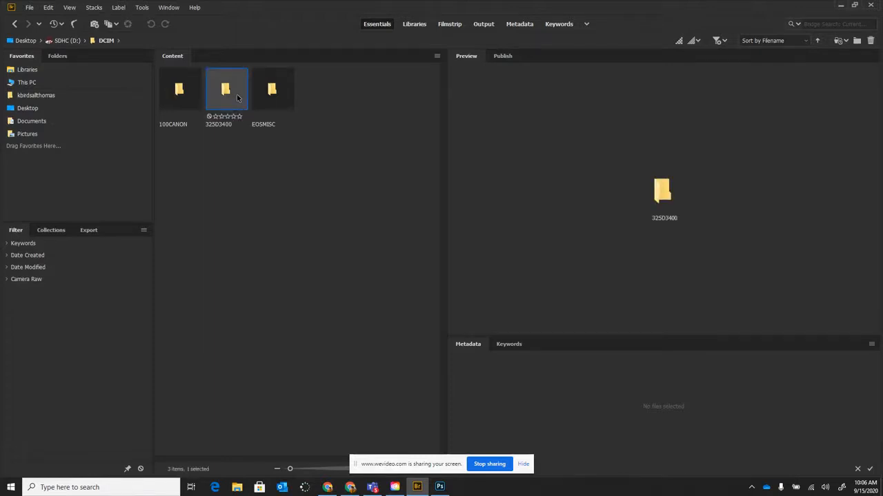
ctrl+click(191, 103)
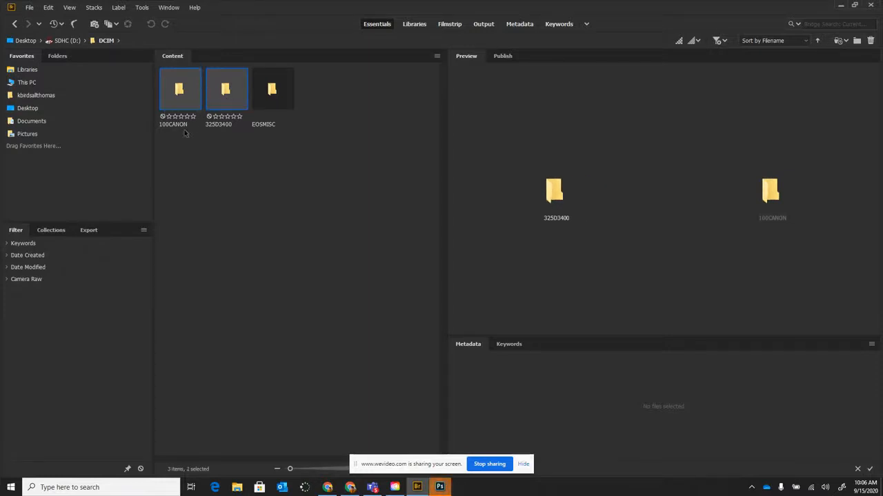
click(185, 134)
click(237, 199)
click(225, 95)
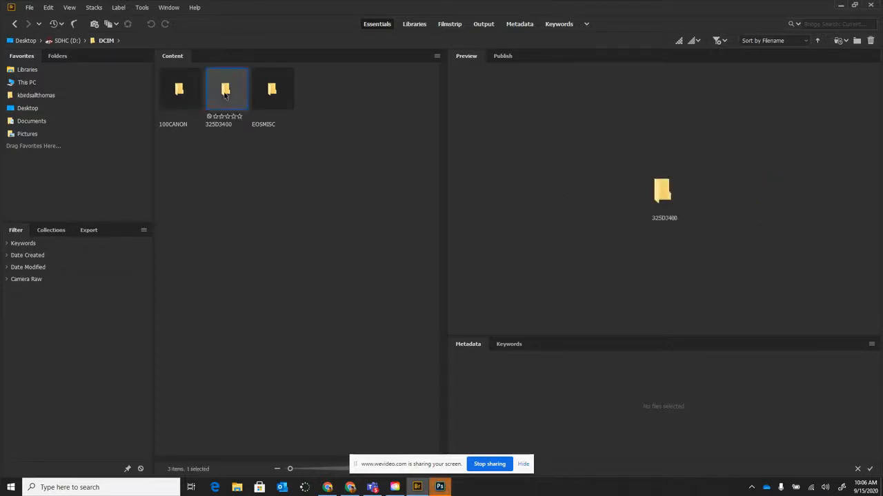
drag(224, 95, 101, 104)
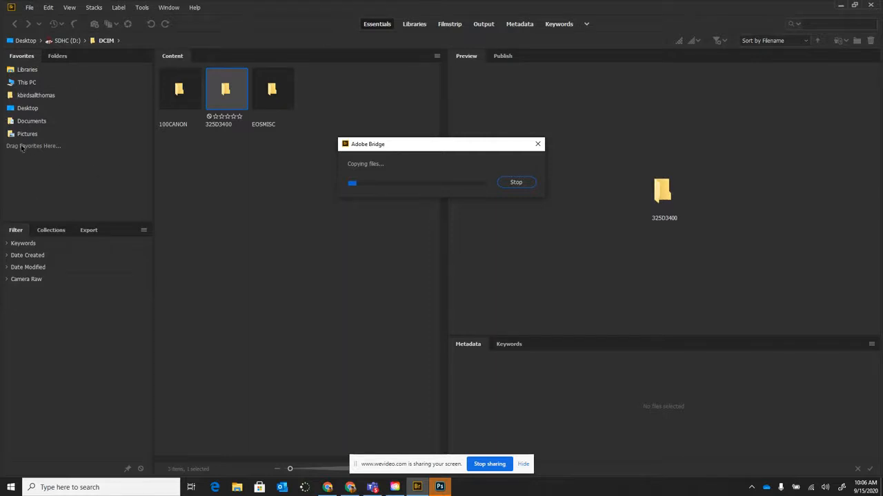
click(25, 109)
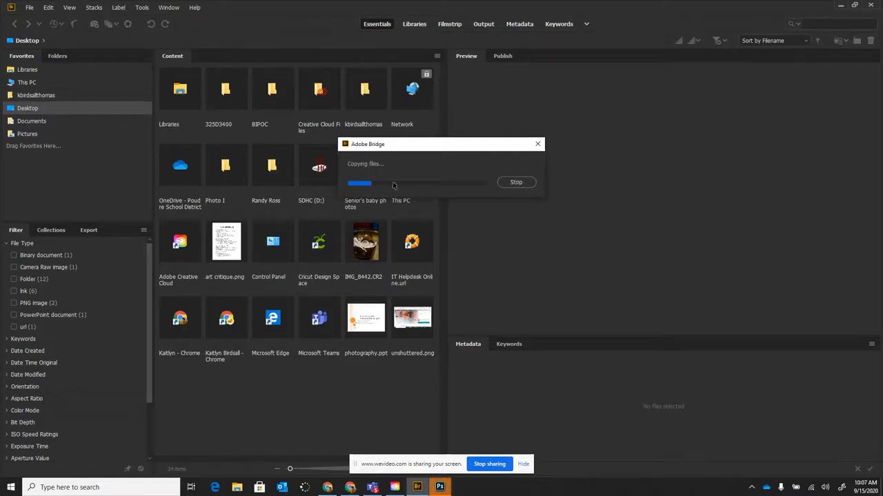
double_click(223, 96)
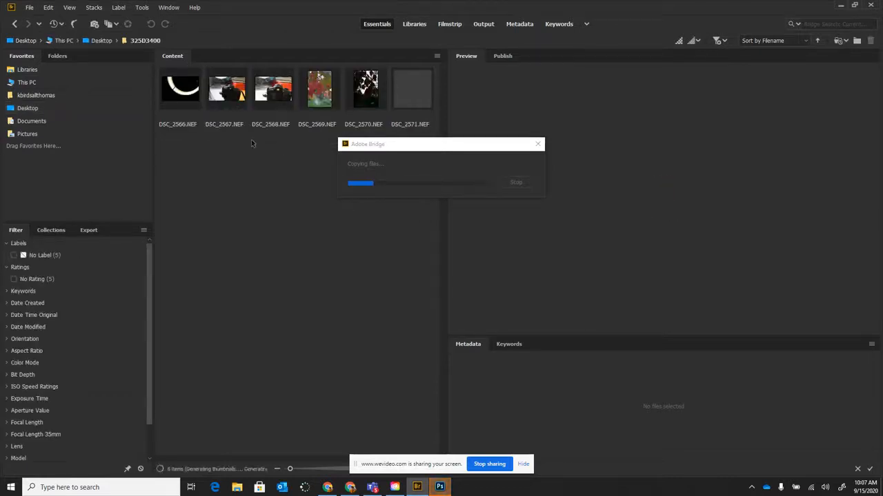
Check the focus of the copied DSC_2569.NEF with the loupe and rate the photo four stars
click(319, 90)
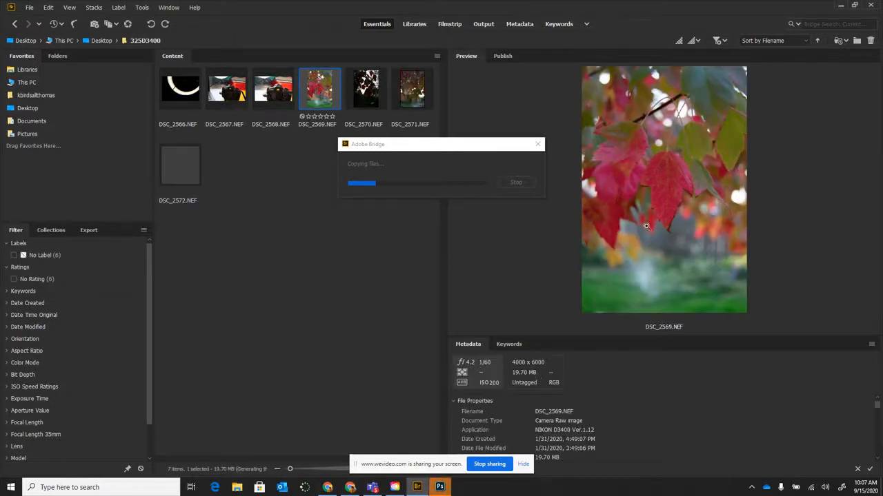
click(669, 219)
click(669, 219)
click(688, 197)
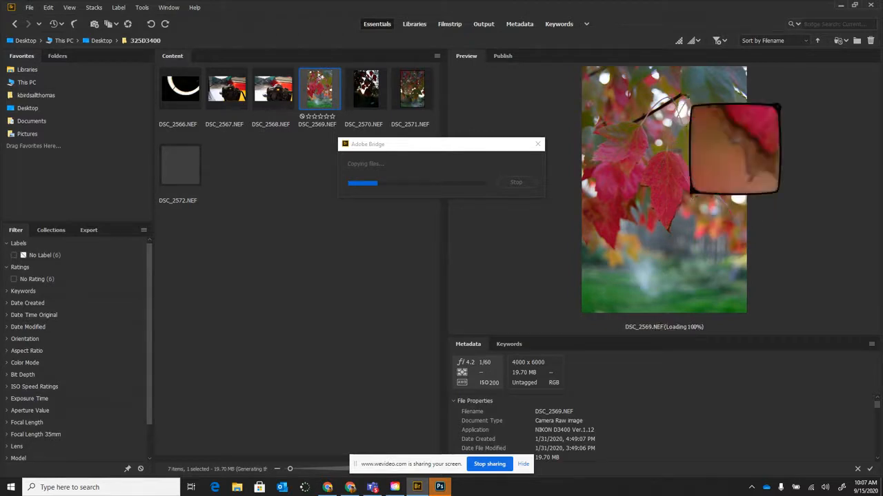
click(687, 195)
click(662, 103)
click(662, 102)
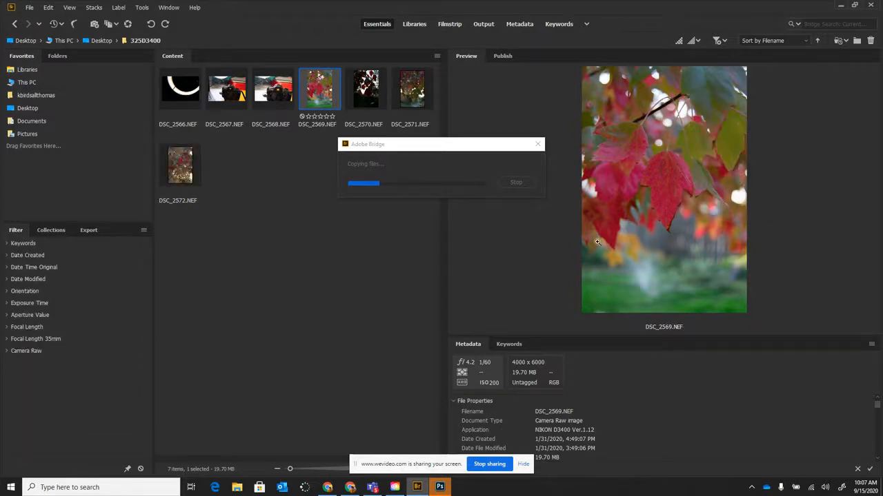
click(325, 116)
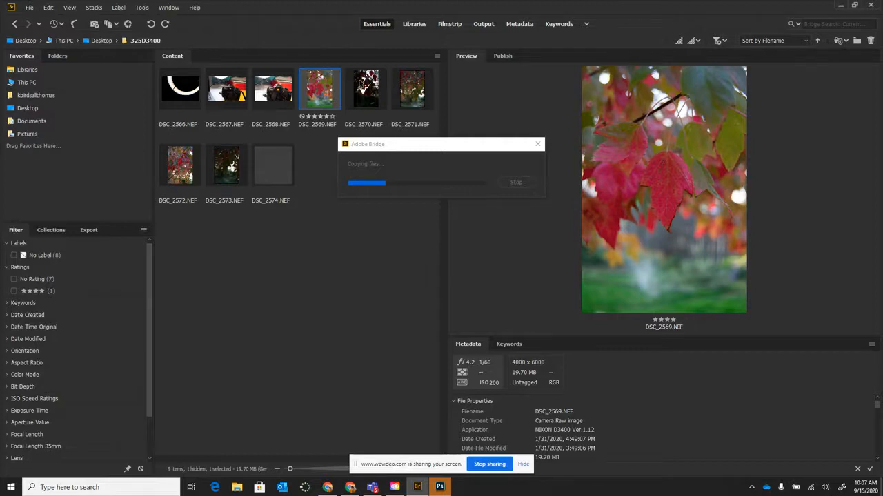
Compare the sharpness of DSC_2570.NEF, DSC_2571.NEF and DSC_2572.NEF with the loupe, and close the loupe
click(365, 88)
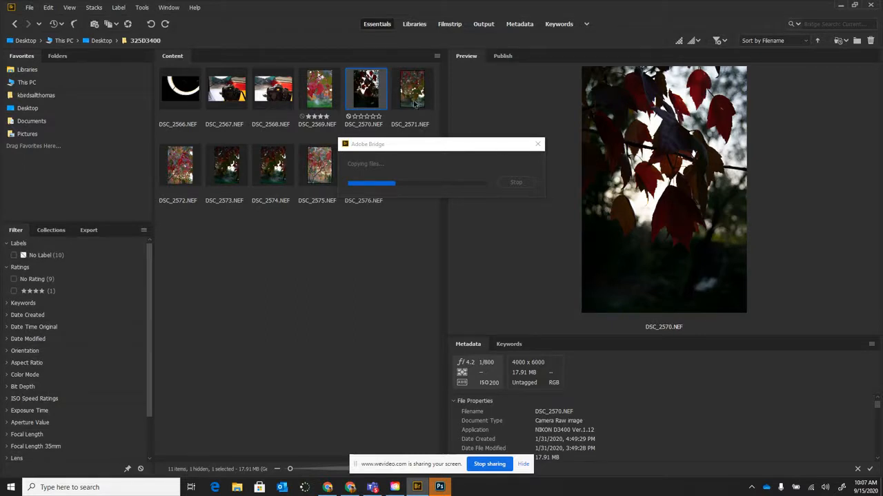
click(646, 185)
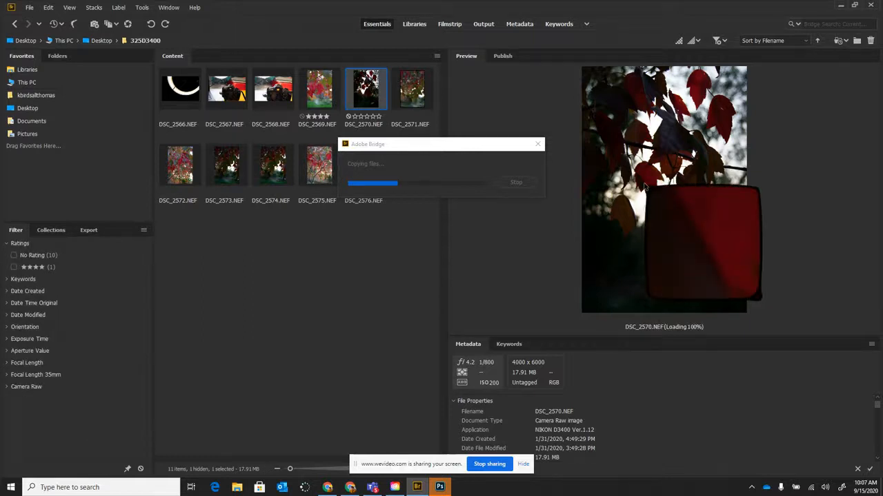
click(414, 95)
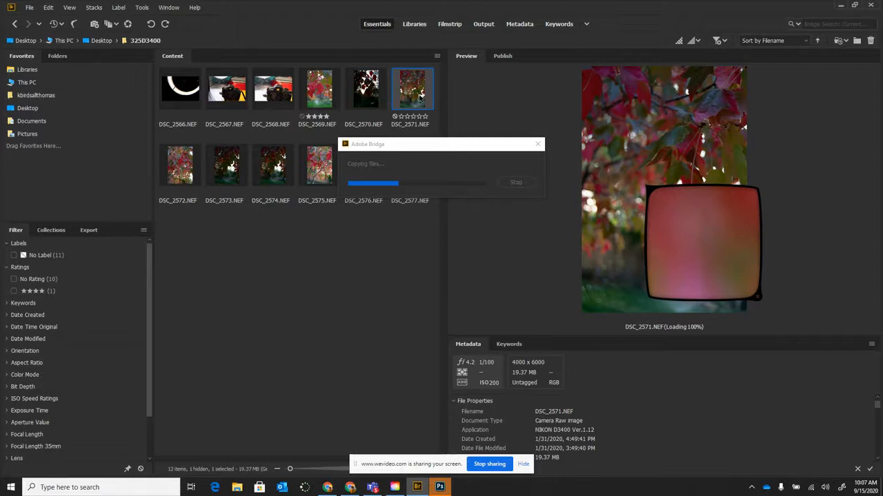
click(183, 168)
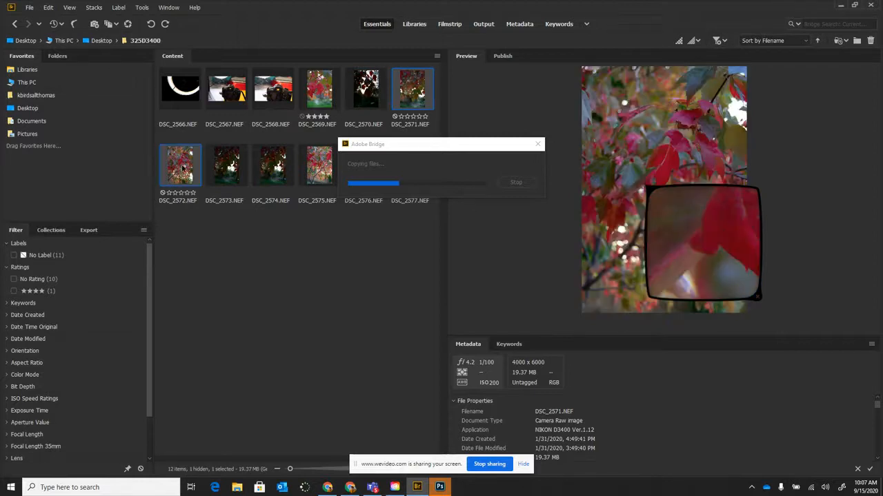
click(742, 277)
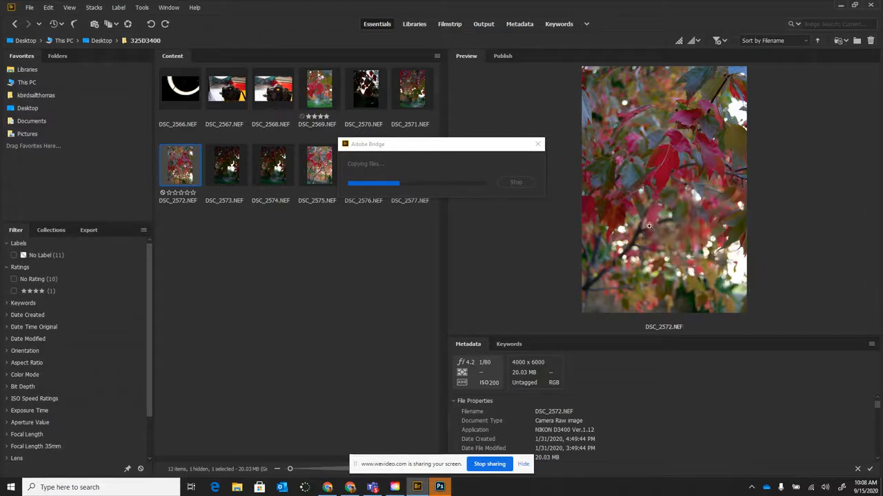
click(672, 271)
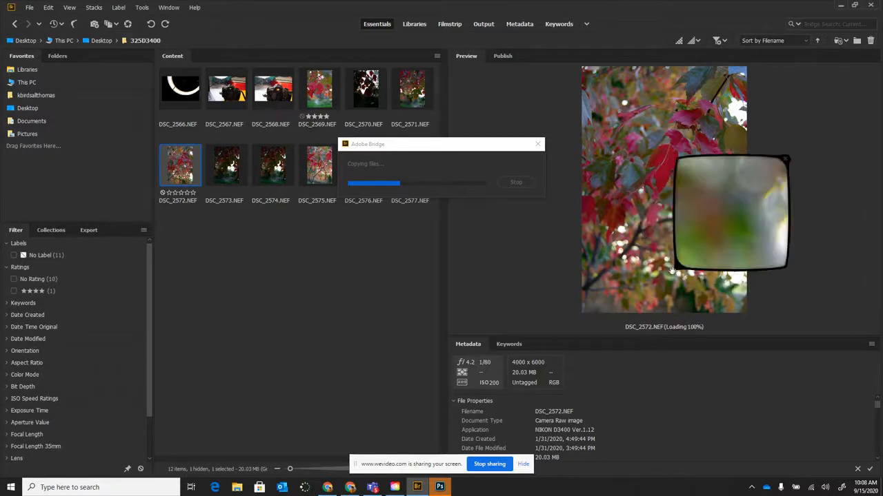
click(673, 271)
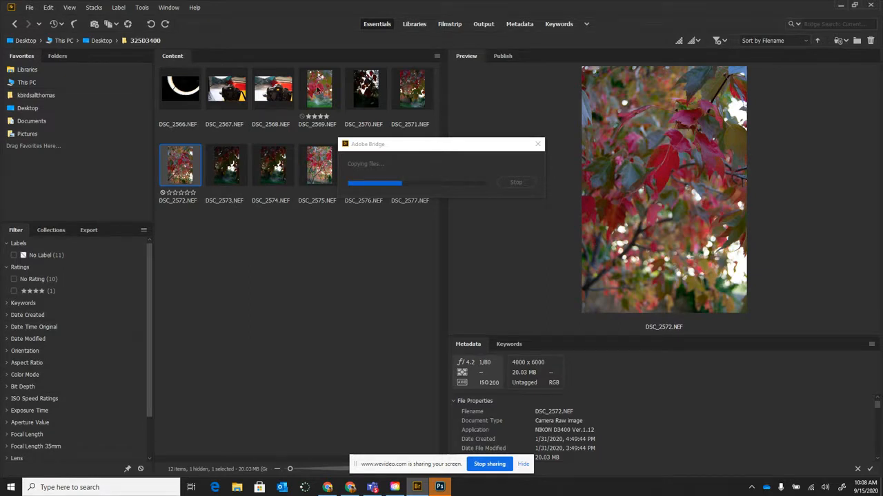
Open DSC_2570.NEF in Camera Raw and move the dialog fully into view
click(380, 93)
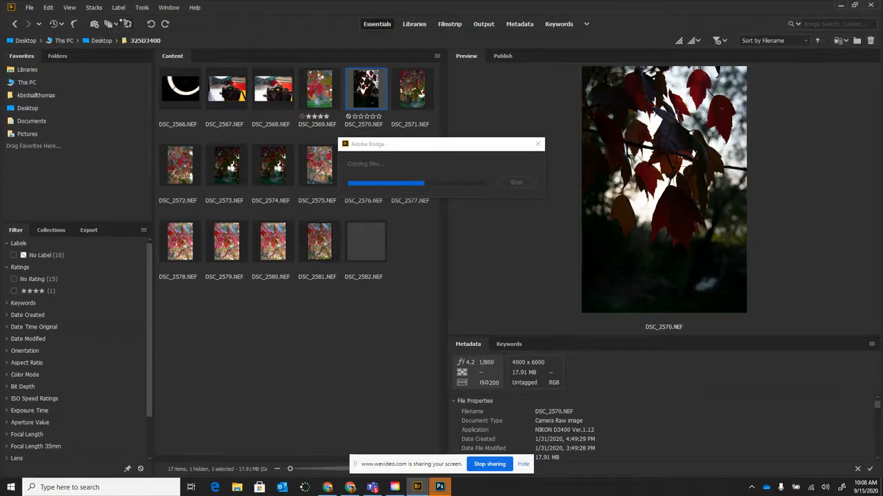
click(127, 23)
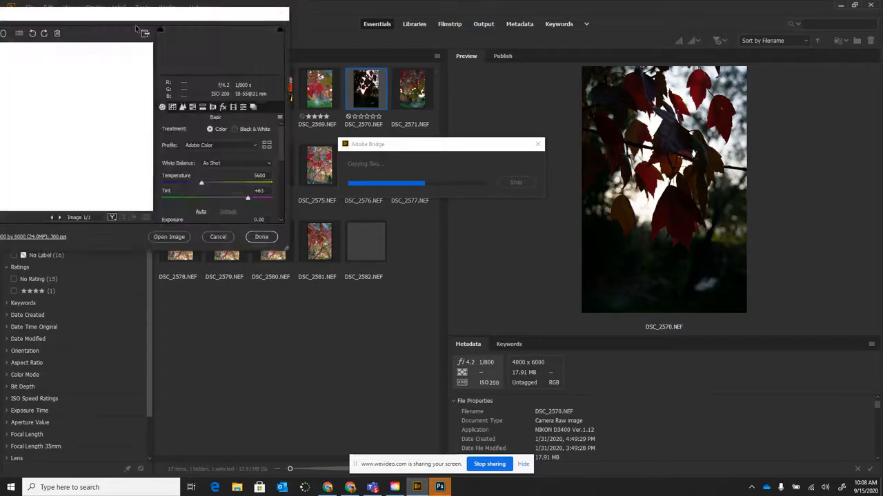
drag(138, 19, 427, 58)
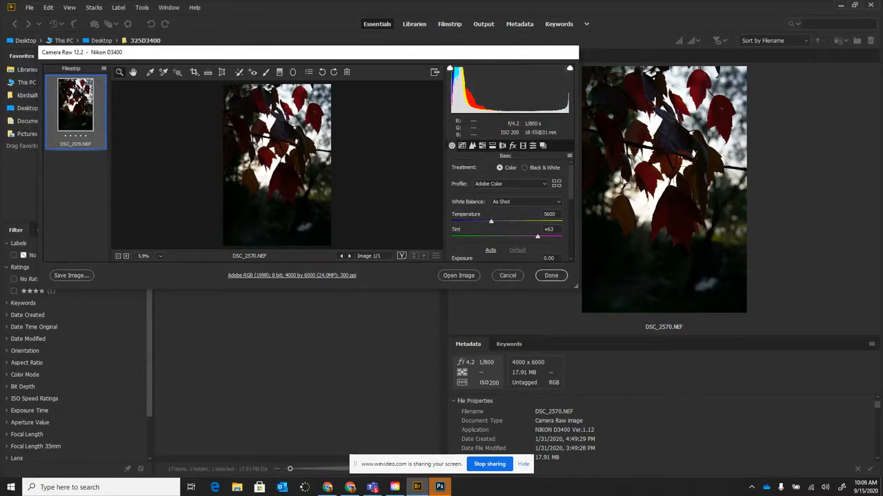
Brighten the leaf photo with Shadows at +41, Highlights at -20 and Exposure at +1.10
drag(571, 178, 571, 209)
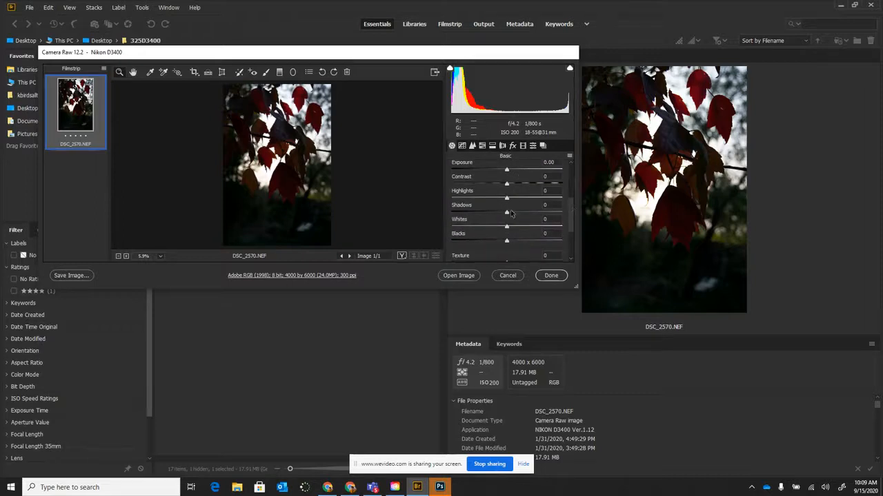
drag(506, 213, 529, 213)
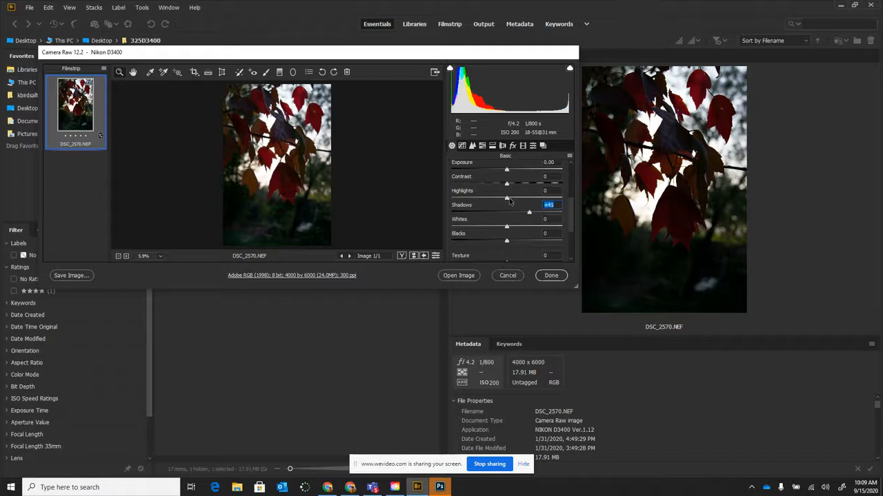
drag(507, 199, 522, 173)
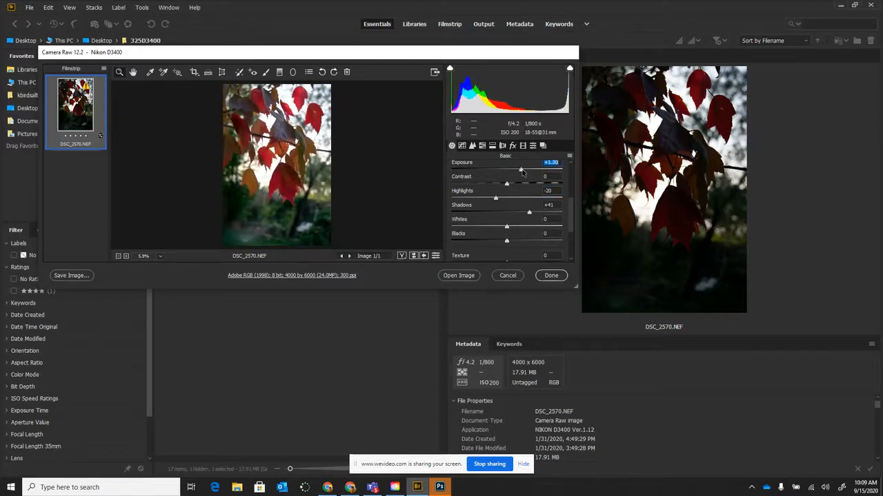
drag(523, 173, 521, 173)
drag(521, 172, 520, 172)
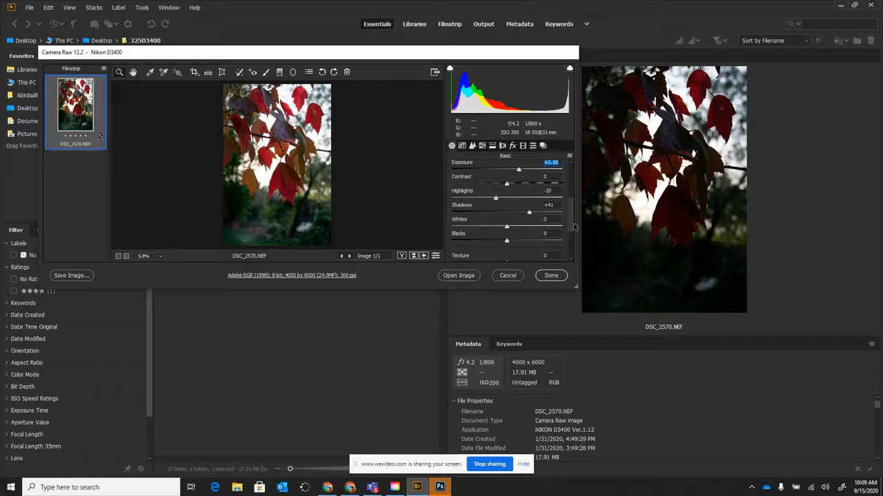
Warm the leaf photo slightly by raising the white balance Temperature
drag(571, 224, 571, 249)
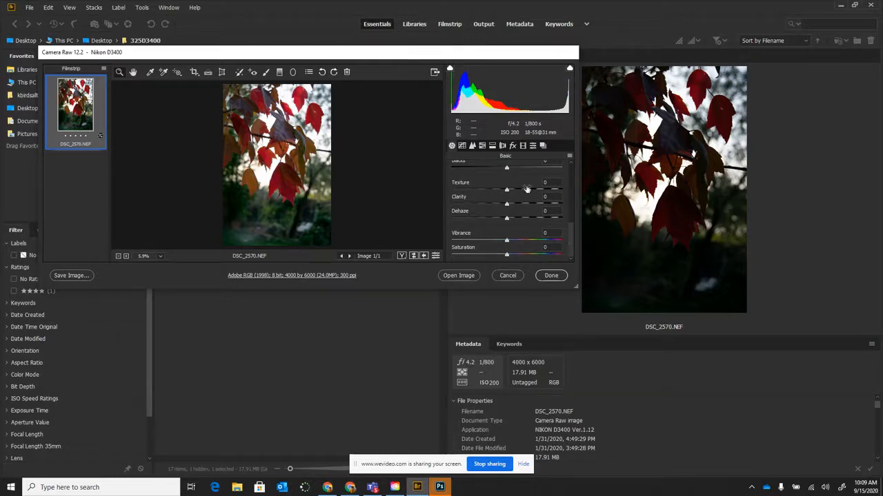
scroll(572, 239, up, 8)
scroll(559, 186, up, 2)
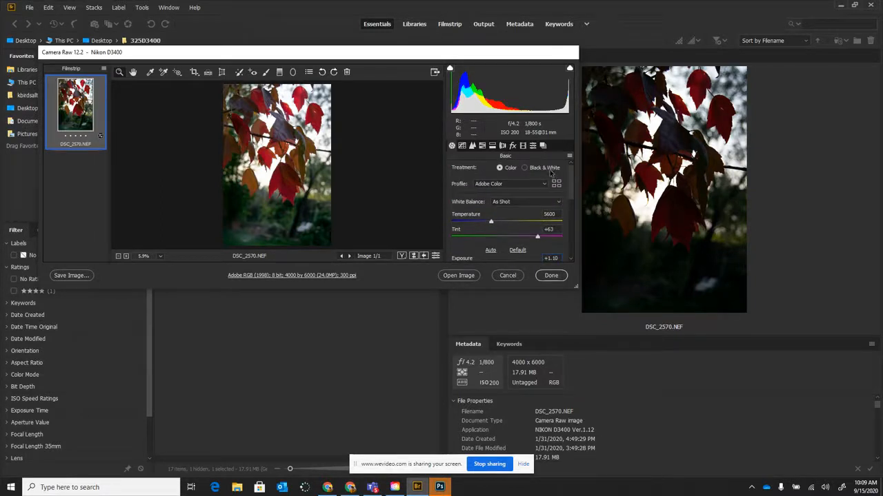
drag(493, 223, 502, 224)
Lift the photo's Shadows to +52 from the histogram, and set Whites to +15 and Blacks to +8
drag(572, 178, 571, 198)
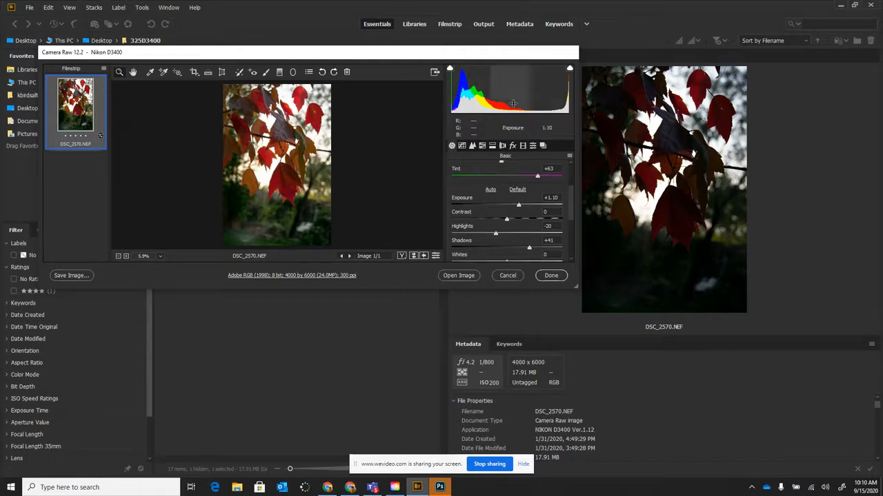
mouse_move(486, 90)
mouse_down()
mouse_move(524, 90)
mouse_move(484, 90)
mouse_move(524, 89)
mouse_move(490, 89)
mouse_move(515, 90)
mouse_move(498, 91)
mouse_up()
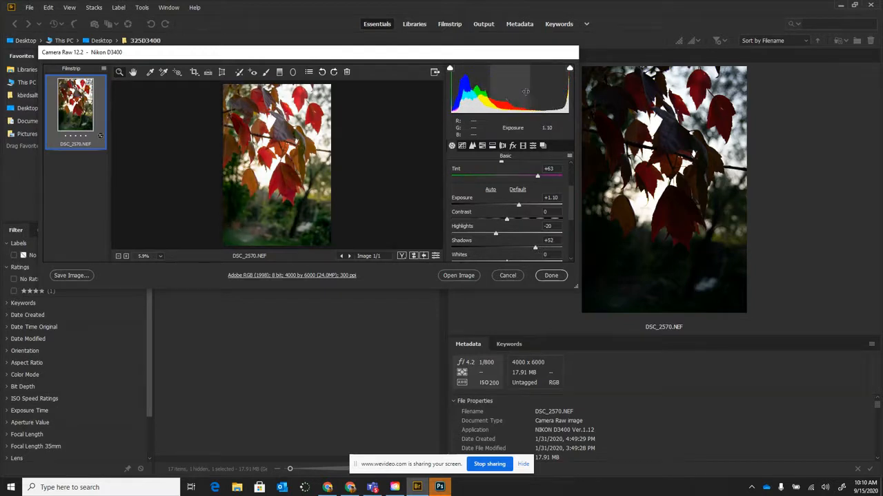
scroll(571, 207, down, 2)
scroll(571, 212, down, 2)
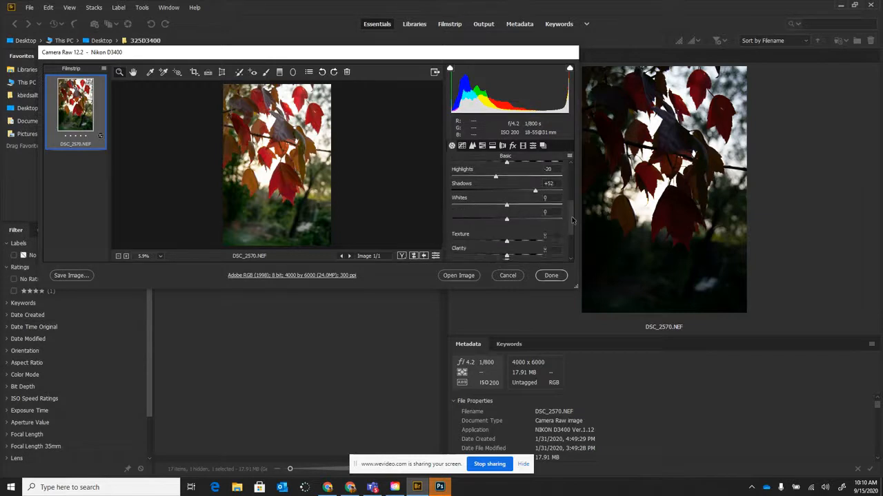
mouse_move(506, 208)
mouse_down()
mouse_move(494, 209)
mouse_move(521, 196)
mouse_move(508, 194)
mouse_move(527, 196)
mouse_move(506, 198)
mouse_move(514, 196)
mouse_up()
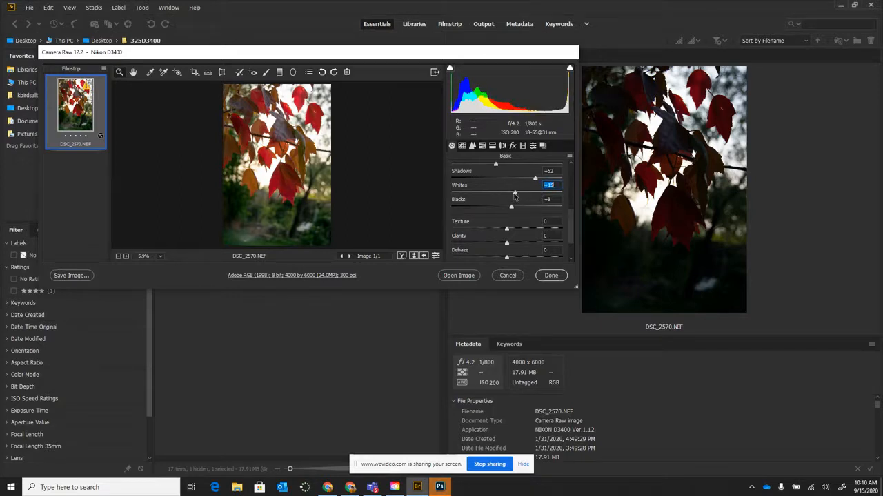
Set the leaf photo's Texture to +14, Clarity to +14, Dehaze to +16 and Saturation to +1
click(506, 230)
drag(507, 229, 513, 231)
scroll(552, 214, down, 2)
mouse_move(506, 204)
mouse_down()
mouse_move(526, 205)
mouse_move(516, 206)
mouse_up()
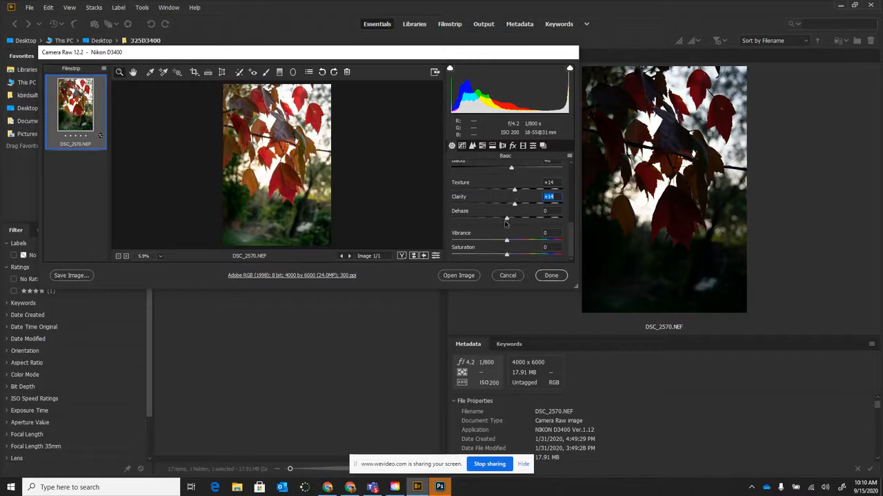
mouse_move(505, 218)
mouse_down()
mouse_move(535, 222)
mouse_move(515, 224)
mouse_up()
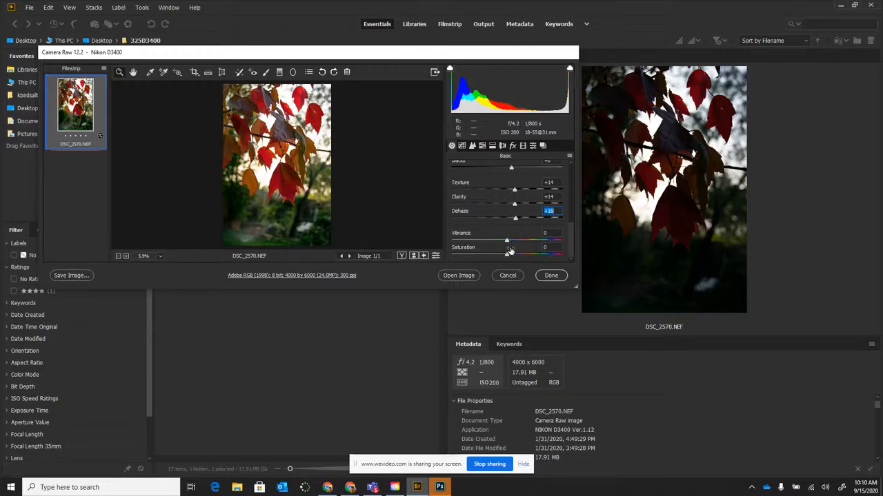
drag(510, 255, 507, 258)
Zoom in on the large red leaf and enlarge the Camera Raw dialog to show all the Basic sliders
key(ctrl+plus)
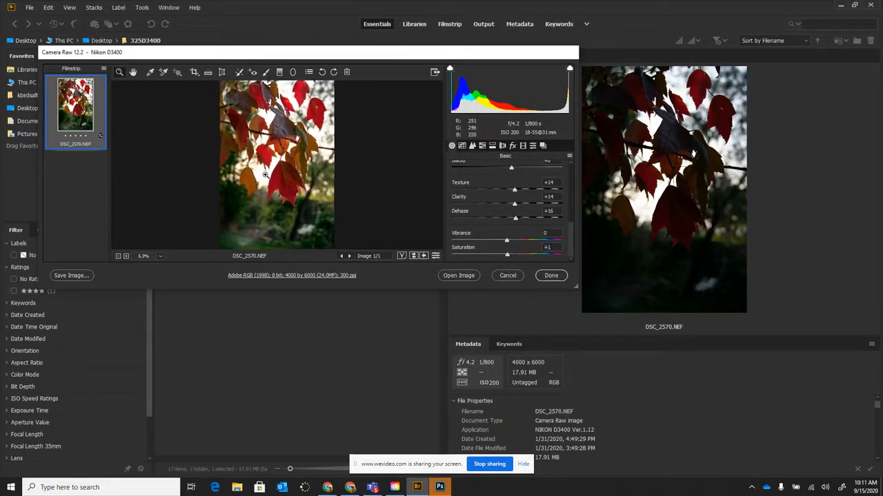
scroll(265, 175, up, 6)
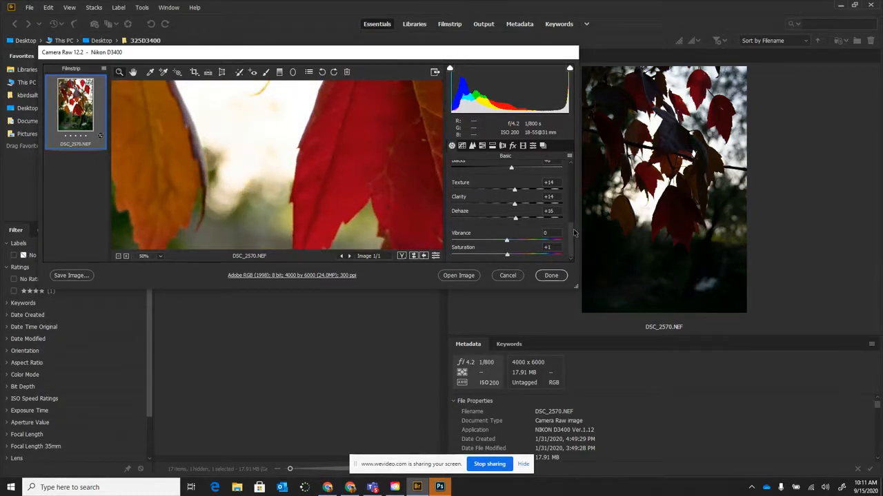
drag(572, 235, 571, 211)
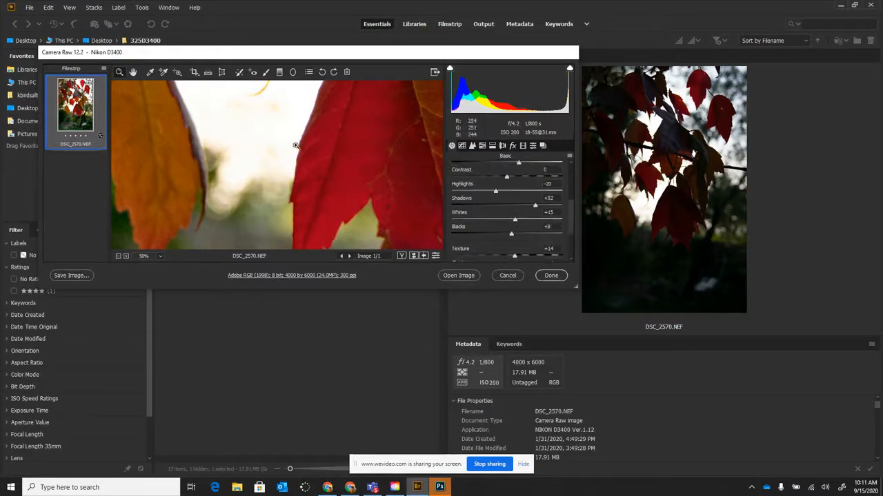
drag(296, 146, 303, 145)
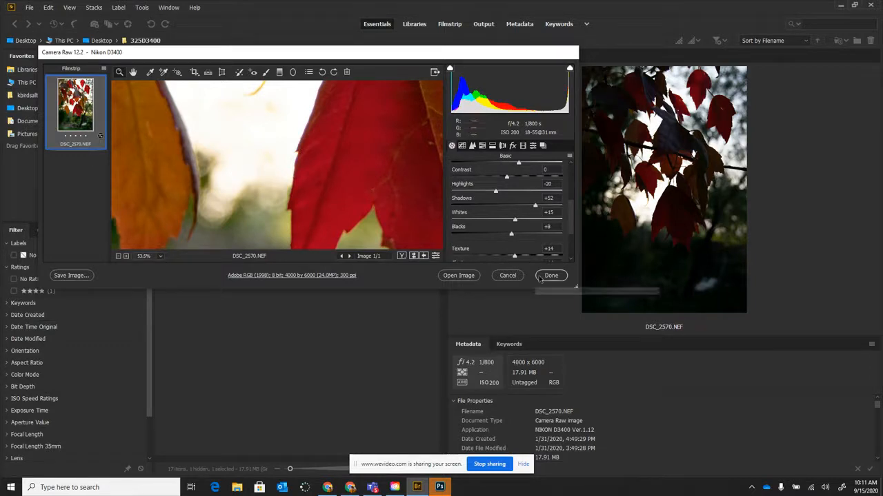
drag(576, 287, 682, 418)
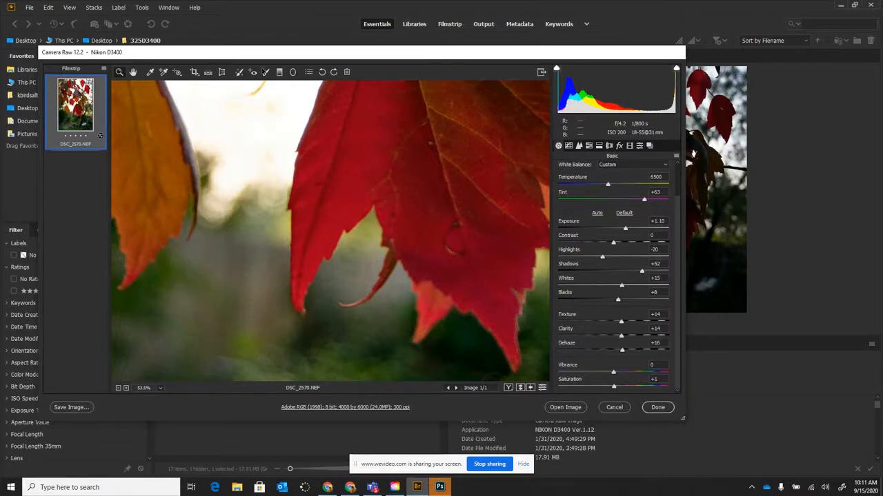
Switch Camera Raw to full screen and paint over the bright sky between the leaves with the Adjustment Brush
click(263, 77)
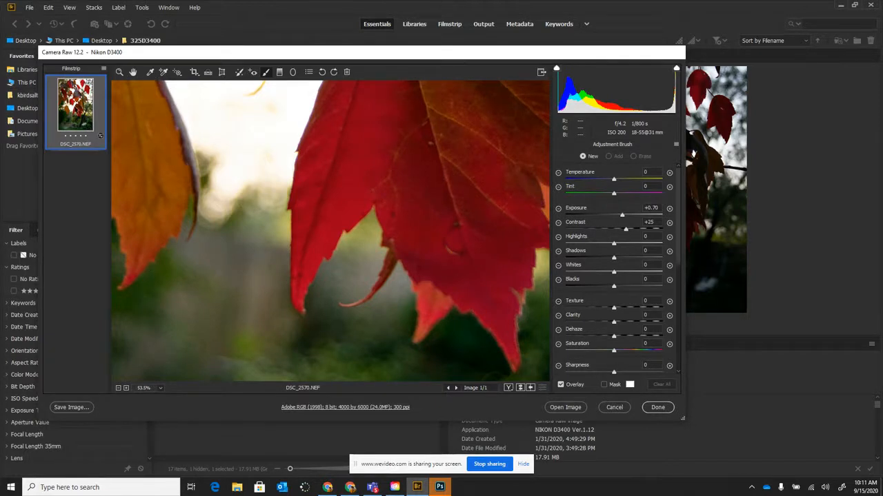
click(540, 73)
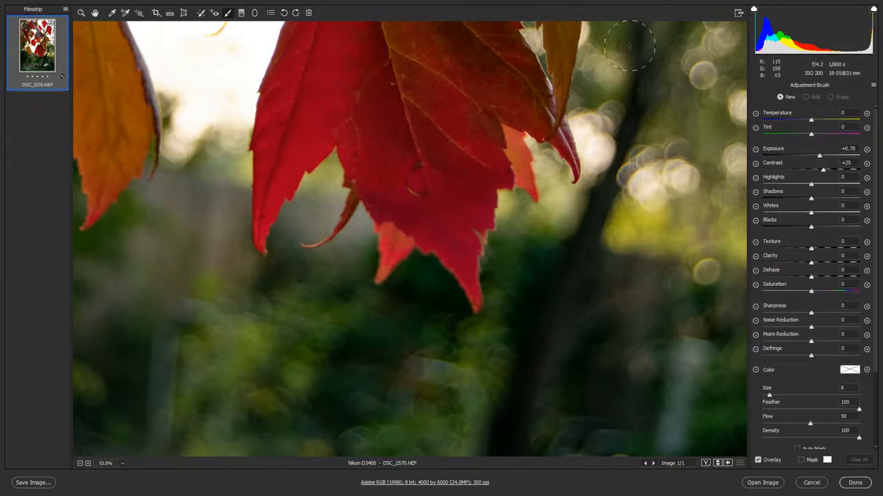
mouse_move(209, 79)
mouse_down()
mouse_move(204, 132)
mouse_move(210, 93)
mouse_move(187, 60)
mouse_move(200, 43)
mouse_up()
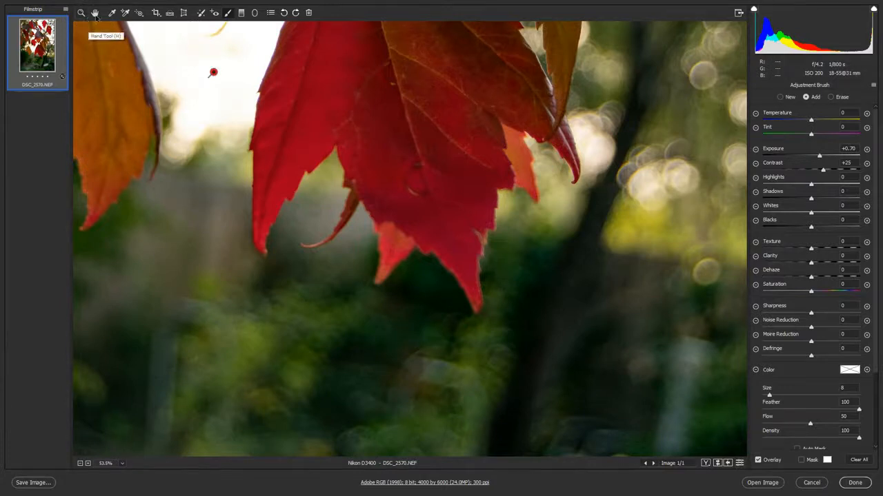
click(94, 13)
drag(243, 108, 309, 292)
drag(275, 123, 310, 181)
drag(197, 280, 233, 266)
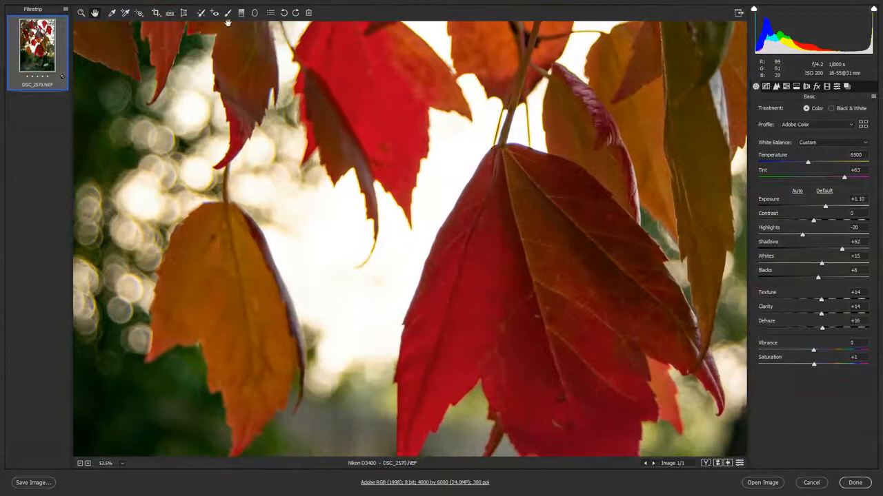
click(230, 13)
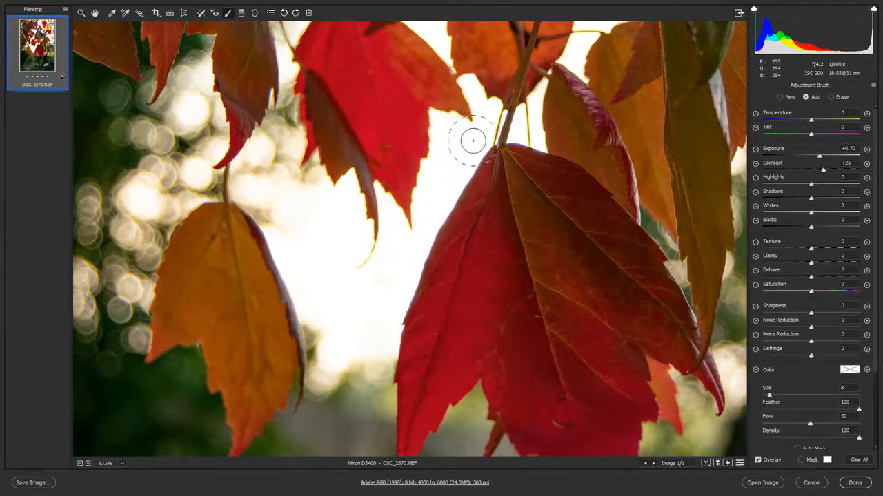
drag(472, 90, 474, 92)
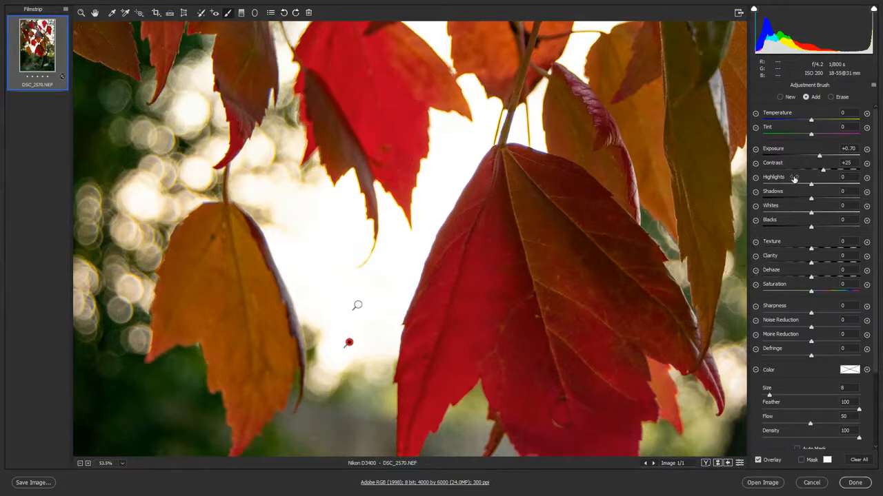
Darken the brushed sky area with Exposure -1.70, Contrast +38, Highlights -30 and Shadows -18
mouse_move(820, 158)
mouse_down()
mouse_move(786, 164)
mouse_move(834, 179)
mouse_move(797, 189)
mouse_up()
click(349, 343)
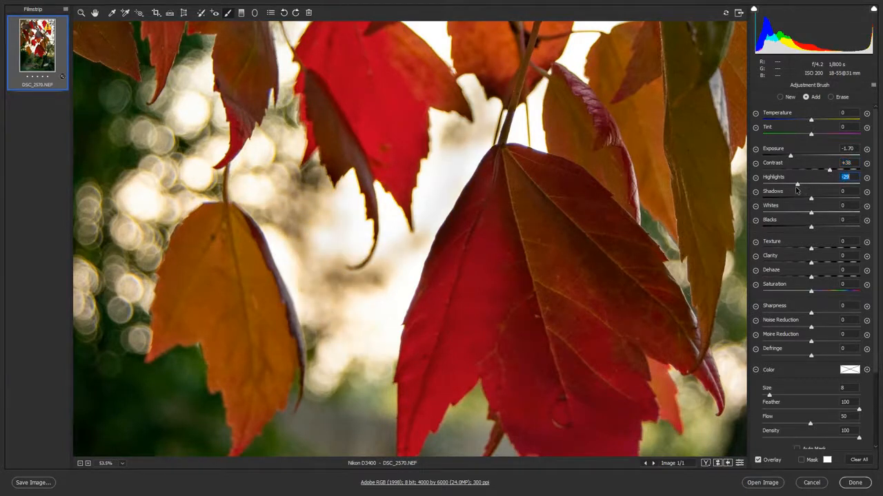
drag(811, 202, 803, 203)
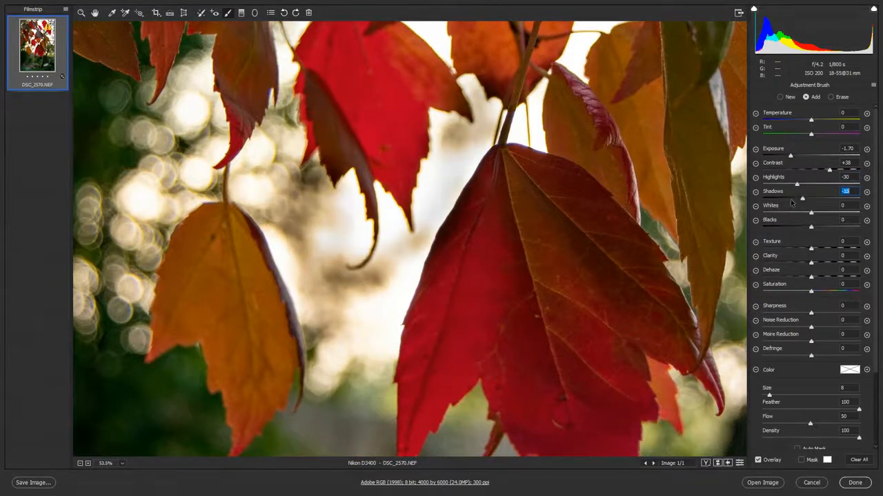
Try to darken the background along the photo's upper right edge with the Adjustment Brush, and undo the stroke
scroll(613, 226, down, 1)
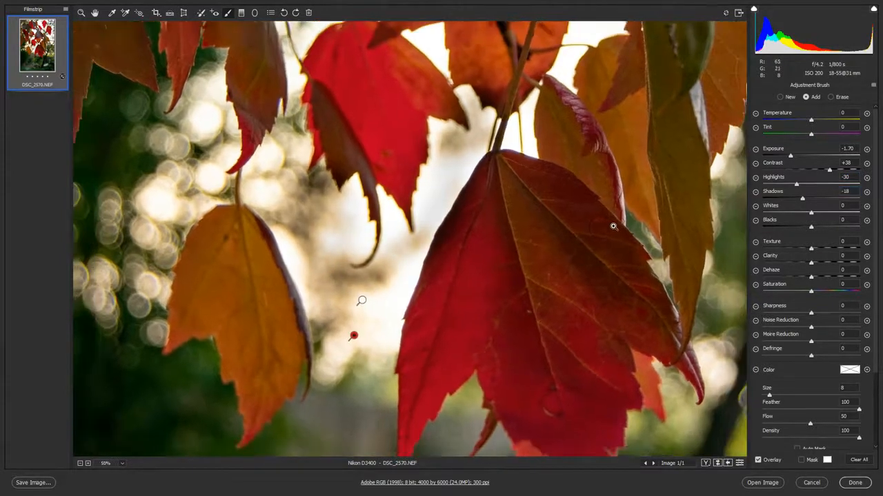
scroll(613, 226, down, 2)
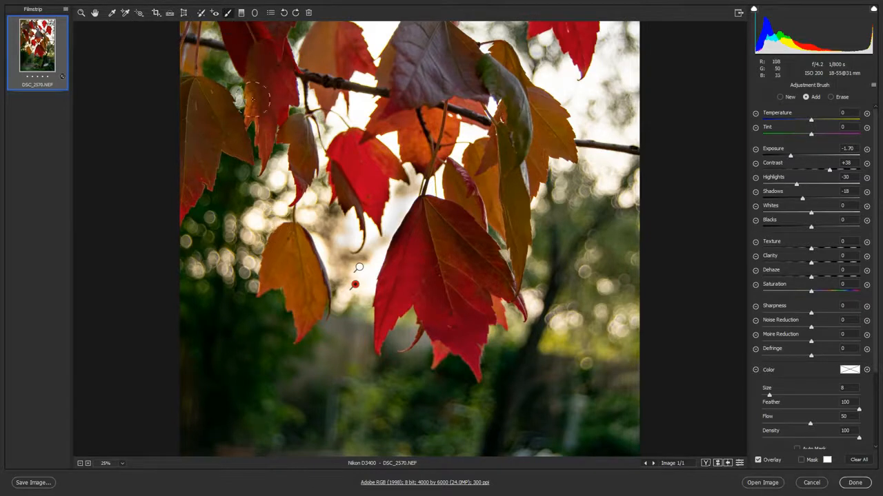
click(95, 13)
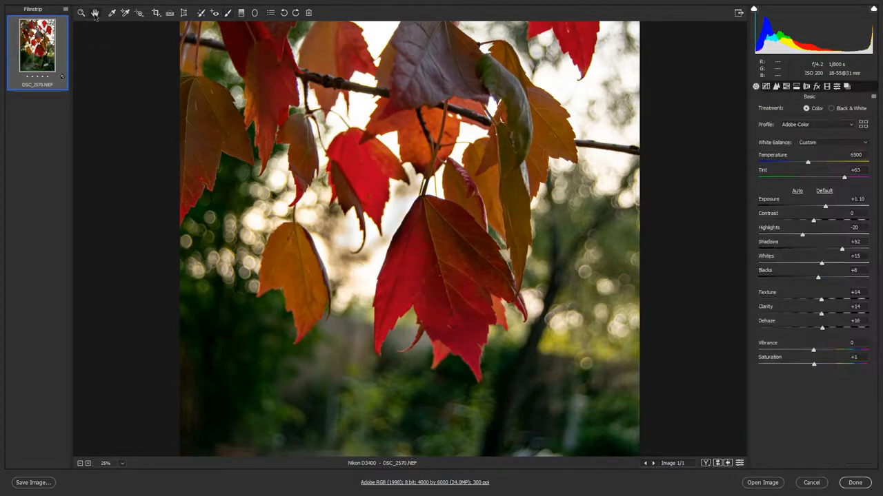
drag(564, 102, 564, 267)
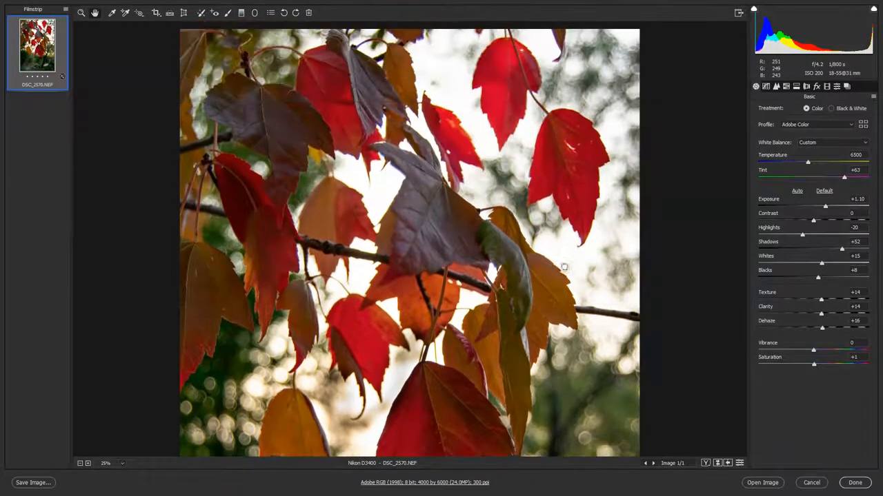
click(229, 13)
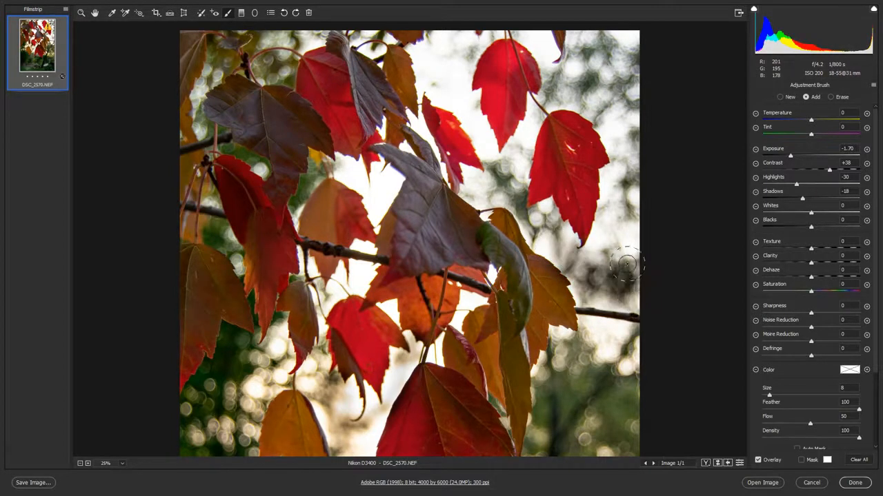
mouse_move(621, 215)
mouse_down()
mouse_move(614, 251)
mouse_move(629, 142)
mouse_move(621, 113)
mouse_move(578, 88)
mouse_move(600, 61)
mouse_move(585, 46)
mouse_move(559, 82)
mouse_move(633, 109)
mouse_move(631, 44)
mouse_move(601, 37)
mouse_move(655, 142)
mouse_move(633, 283)
mouse_move(605, 276)
mouse_up()
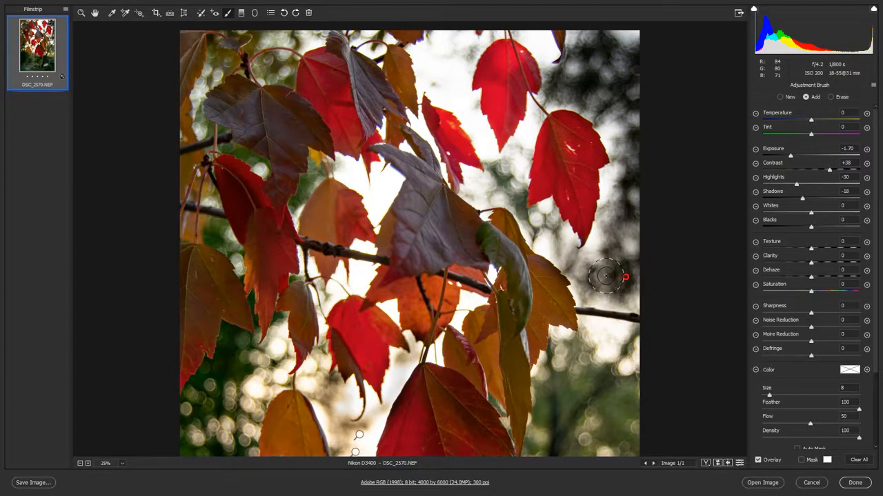
key(ctrl+z)
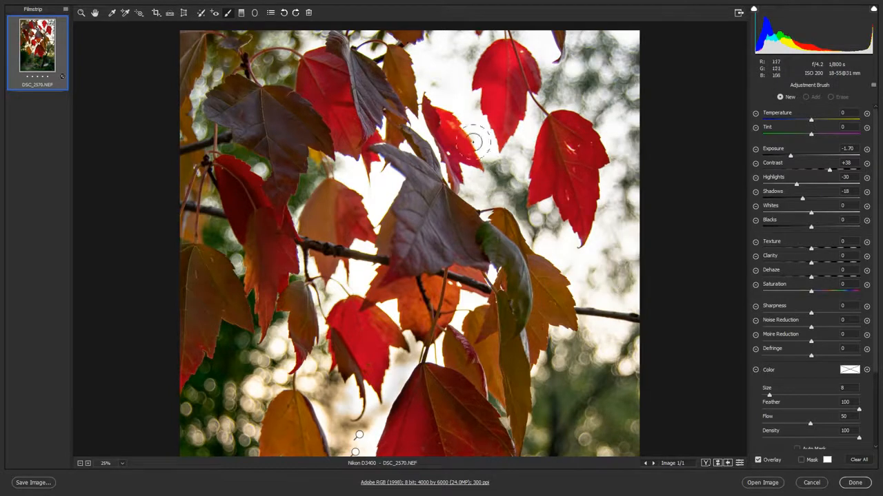
Brush over the bright background between the upper red leaves, and set that brush adjustment's Exposure to -0.95 and Contrast to +6
click(449, 80)
mouse_move(448, 80)
mouse_down()
mouse_move(432, 71)
mouse_move(491, 145)
mouse_move(487, 152)
mouse_up()
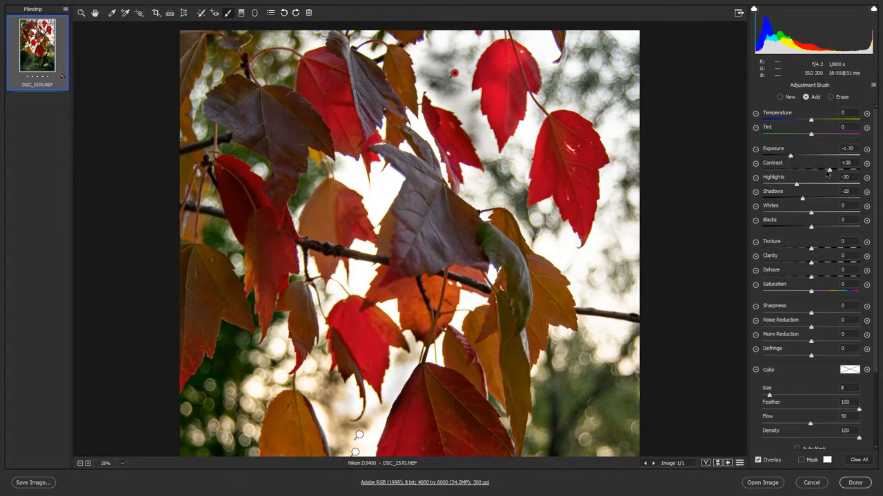
drag(829, 173, 799, 160)
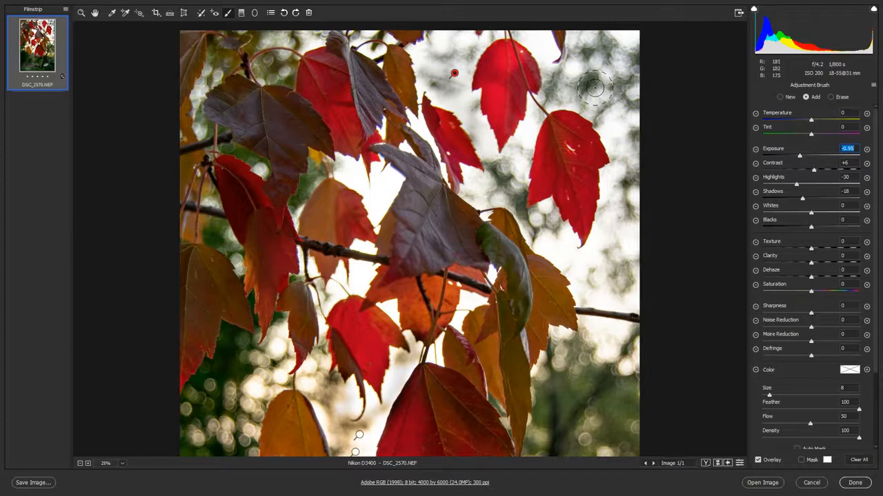
Extend the darkening brush over the background in the photo's upper right corner, along its right edge and beside the orange leaf
mouse_move(585, 85)
mouse_down()
mouse_move(593, 44)
mouse_move(628, 49)
mouse_move(632, 95)
mouse_move(625, 35)
mouse_up()
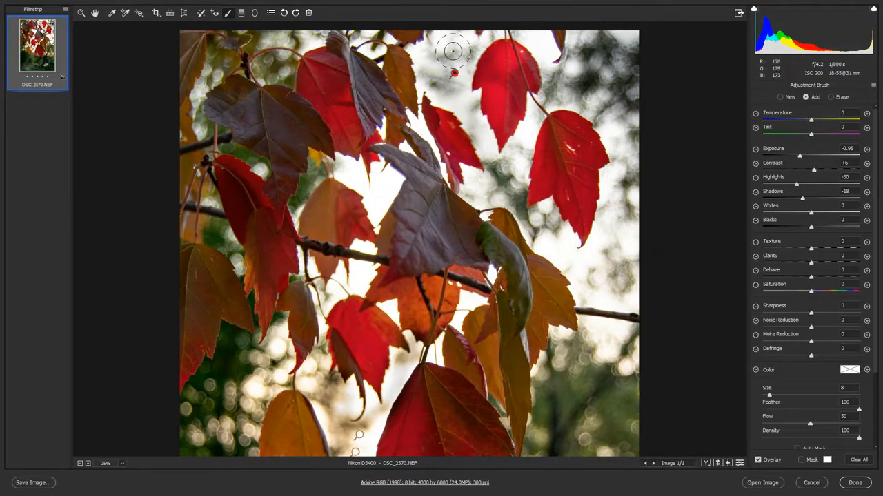
mouse_move(586, 357)
mouse_down()
mouse_move(605, 351)
mouse_move(591, 335)
mouse_move(606, 350)
mouse_move(631, 345)
mouse_move(618, 345)
mouse_up()
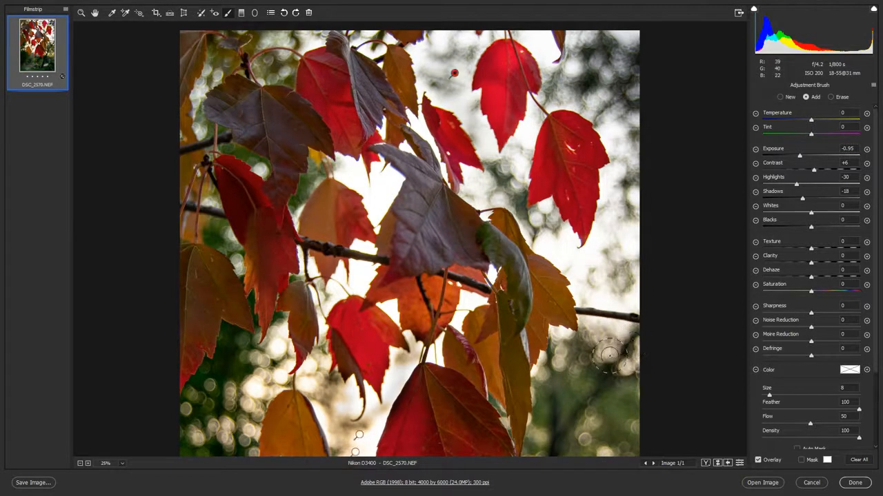
mouse_move(594, 280)
mouse_down()
mouse_move(630, 288)
mouse_move(628, 245)
mouse_up()
drag(323, 395, 346, 425)
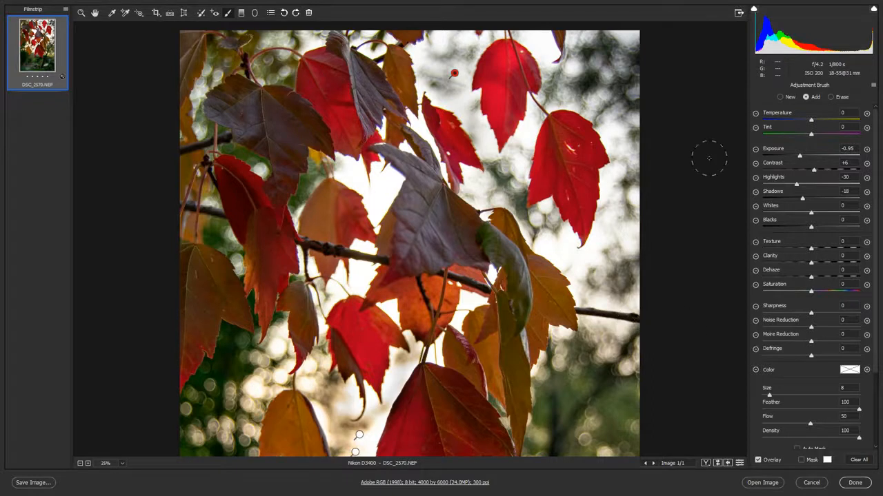
click(94, 13)
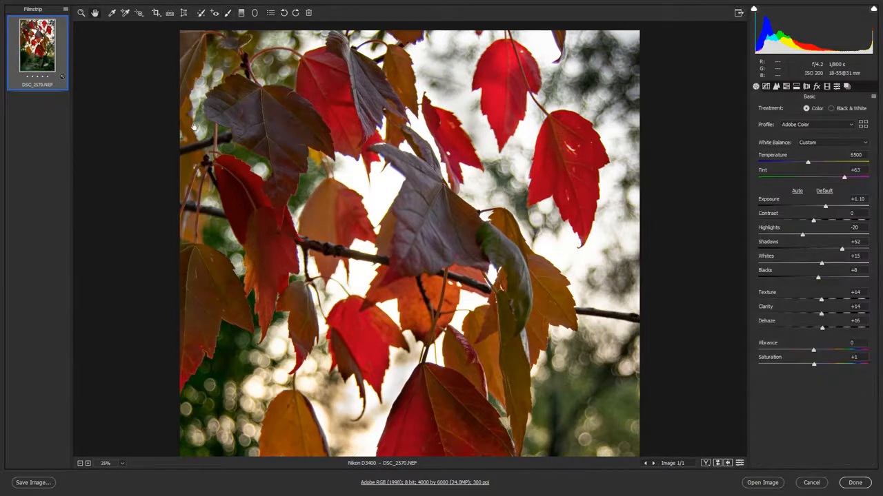
Raise the photo's overall Clarity to +100 and check the effect on the leaves up close and zoomed out
drag(268, 222, 331, 244)
drag(824, 315, 880, 319)
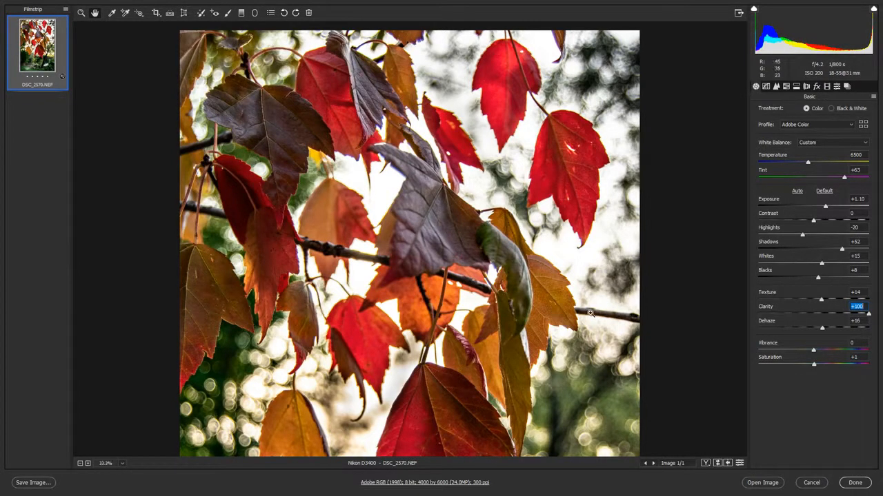
key(ctrl+plus)
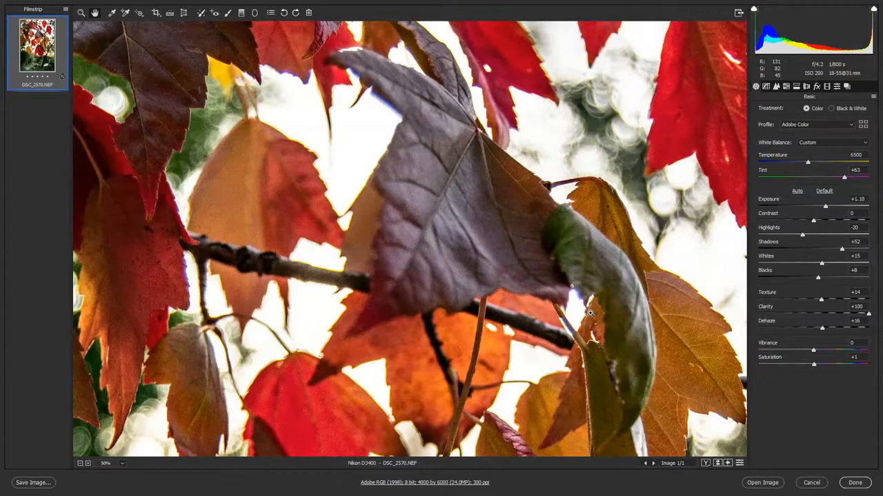
key(ctrl+0)
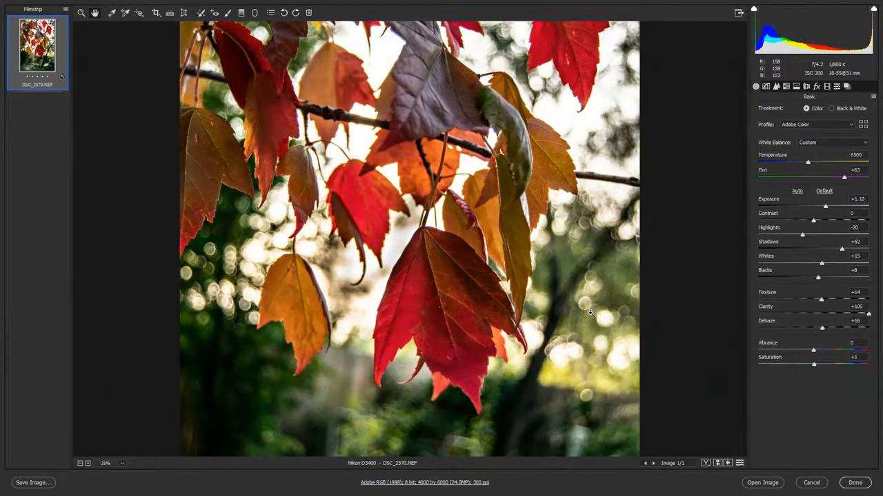
key(ctrl+minus)
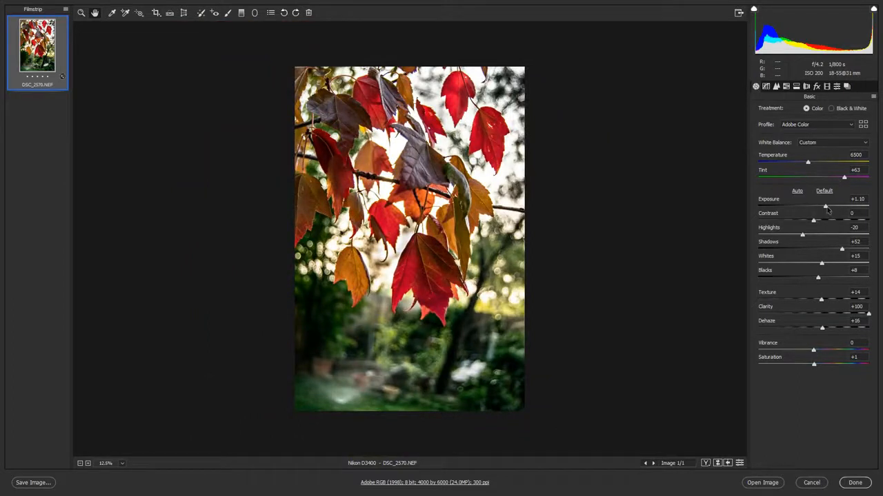
Set the photo's overall Exposure to +1.35 and Saturation to +18, and finish the Camera Raw edit
mouse_move(825, 209)
mouse_down()
mouse_move(814, 210)
mouse_move(823, 209)
mouse_up()
drag(827, 209, 828, 209)
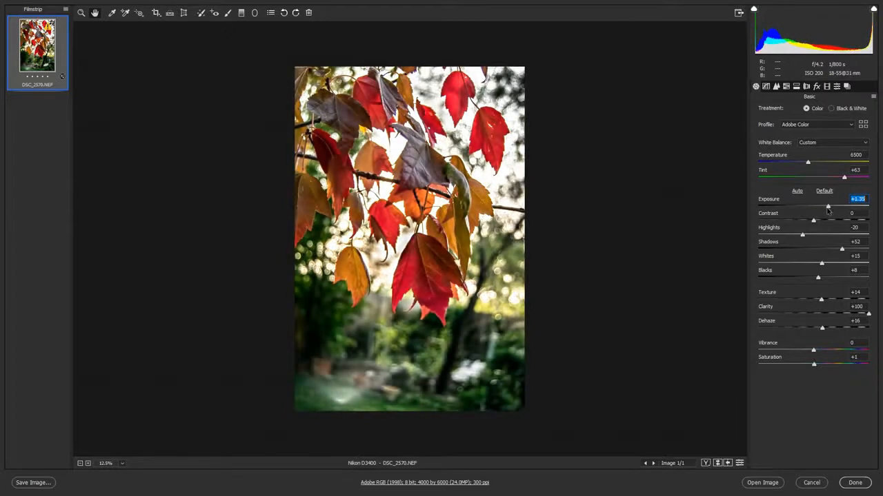
drag(813, 370, 823, 368)
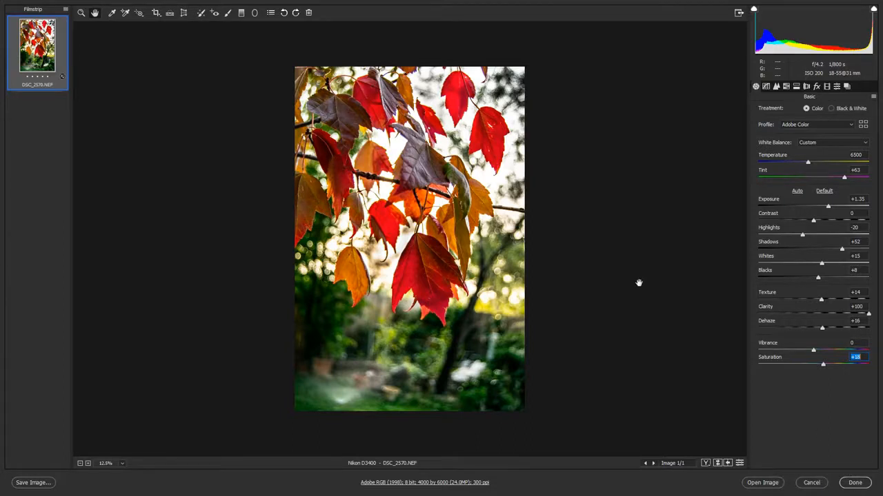
click(853, 483)
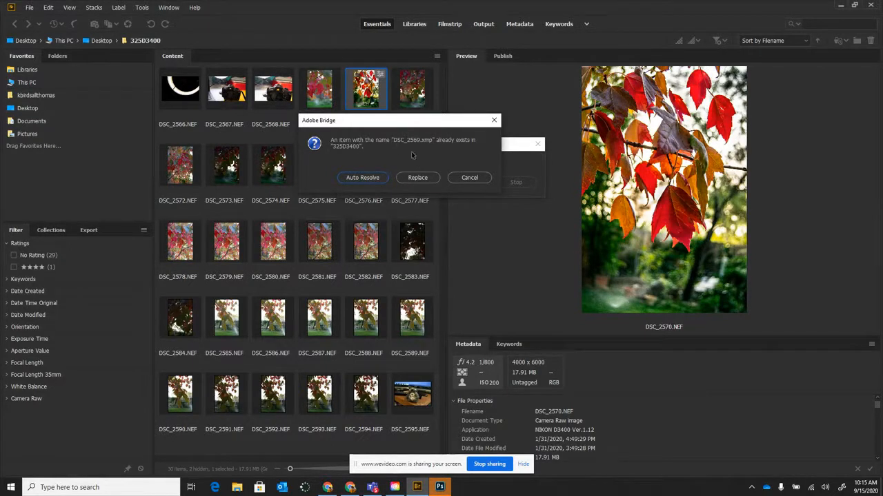
Resolve the DSC_2569.xmp name conflict automatically and select DSC_2570.NEF in the 325D3400 folder
click(363, 178)
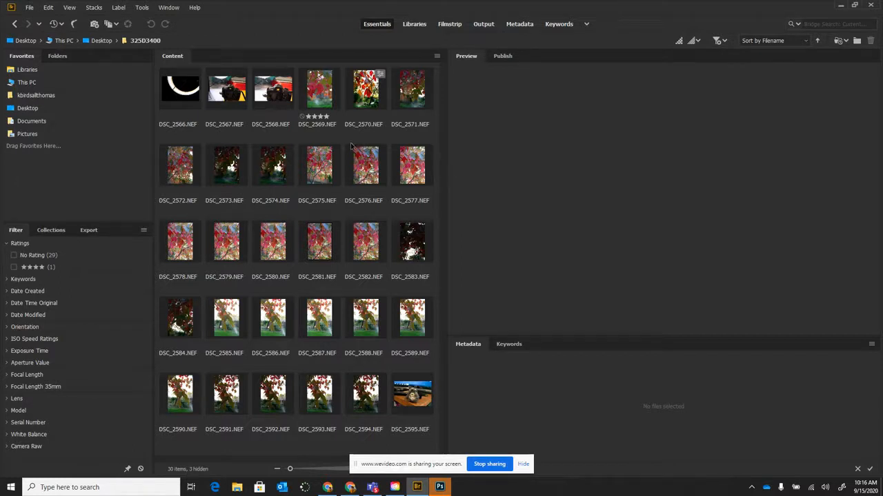
click(369, 115)
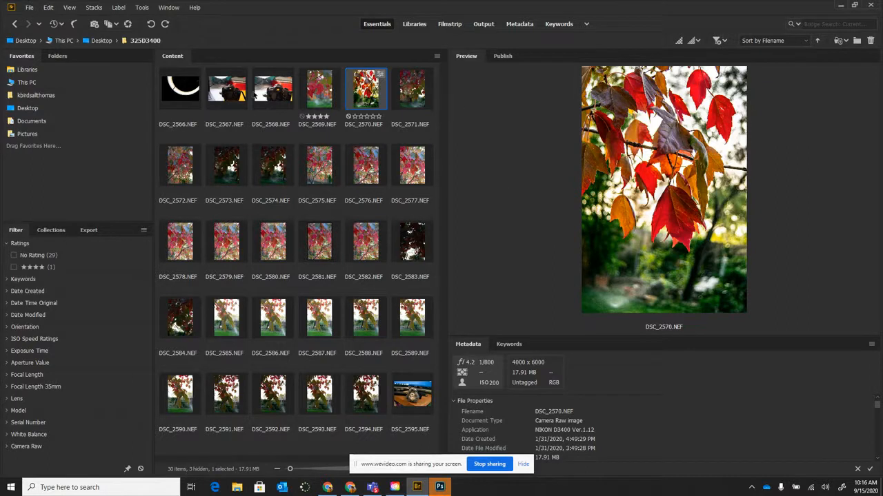
Rate the camera photos DSC_2567.NEF and DSC_2568.NEF one star, and the edited leaf photo DSC_2570.NEF four stars
click(238, 99)
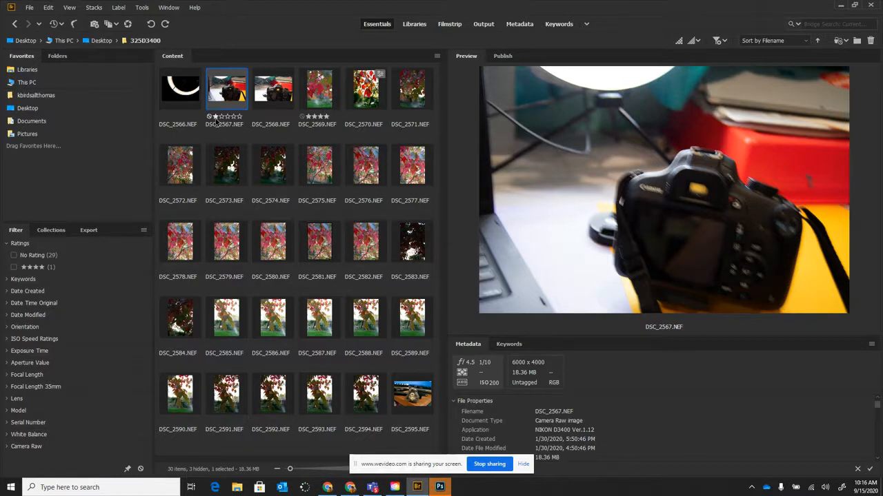
click(215, 116)
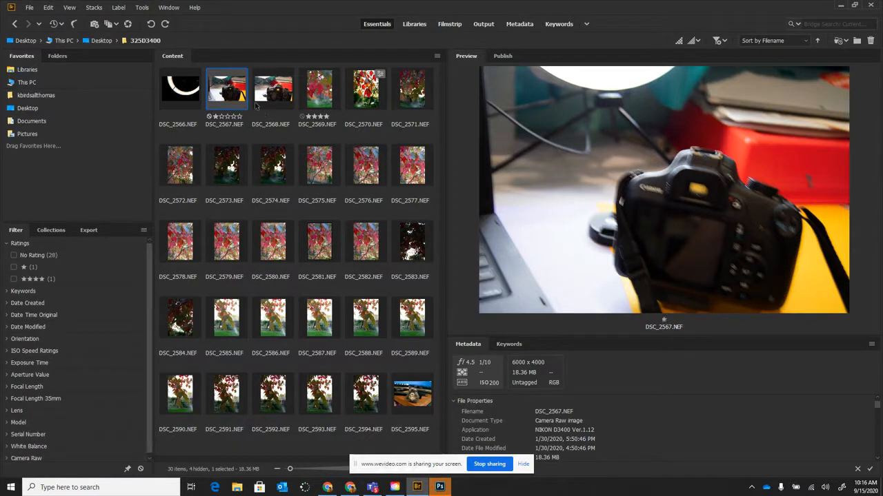
click(255, 104)
click(263, 117)
click(364, 109)
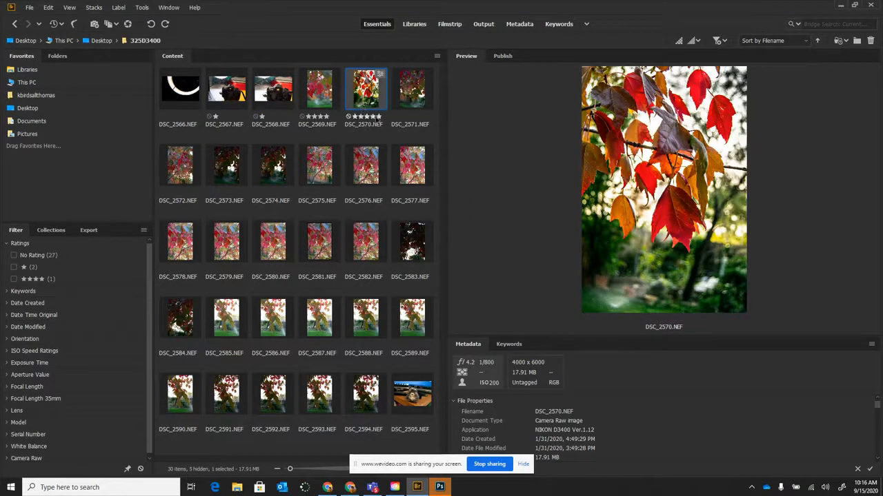
click(372, 117)
Browse the leaf photos following DSC_2570.NEF and rate the blurry DSC_2580.NEF one star
key(Right)
key(Right)
key(Right)
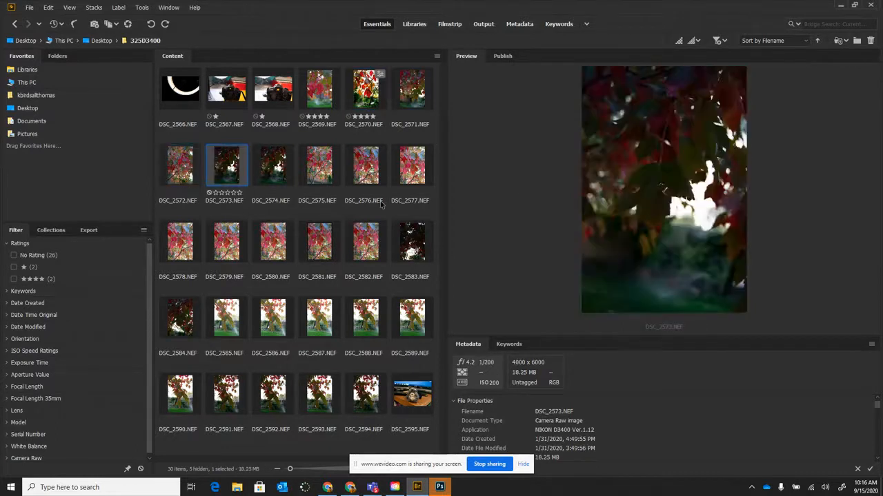
key(Right)
key(Right)
key(Right)
key(Right)
key(Right)
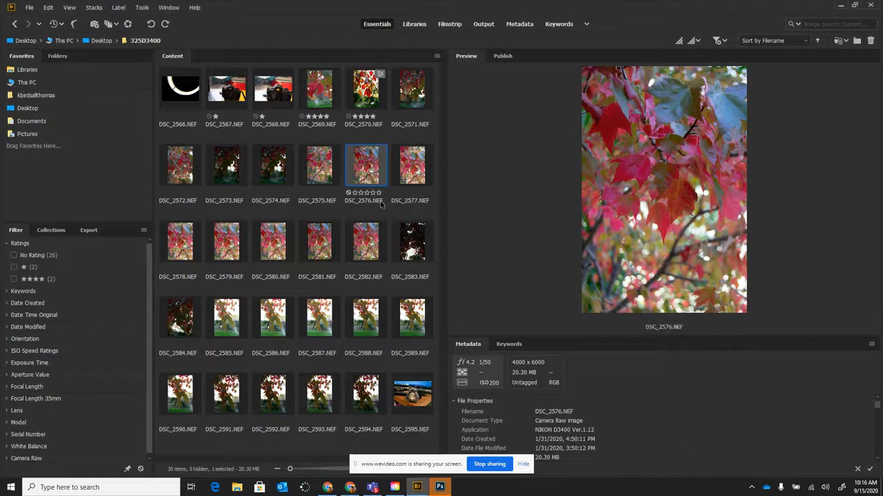
key(Right)
key(Right)
key(Right)
key(Left)
click(265, 269)
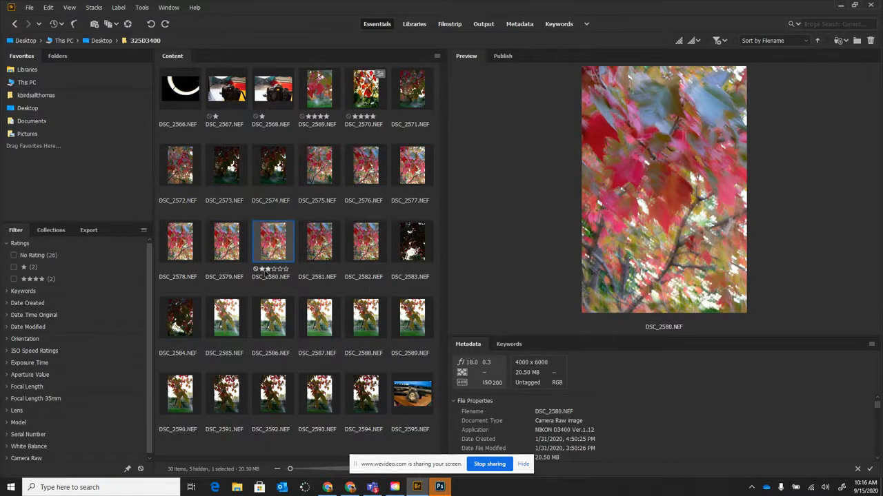
click(261, 269)
Compare the photos next to DSC_2580.NEF and try to rate DSC_2581.NEF one star
key(Left)
key(Right)
key(Right)
key(Right)
click(324, 249)
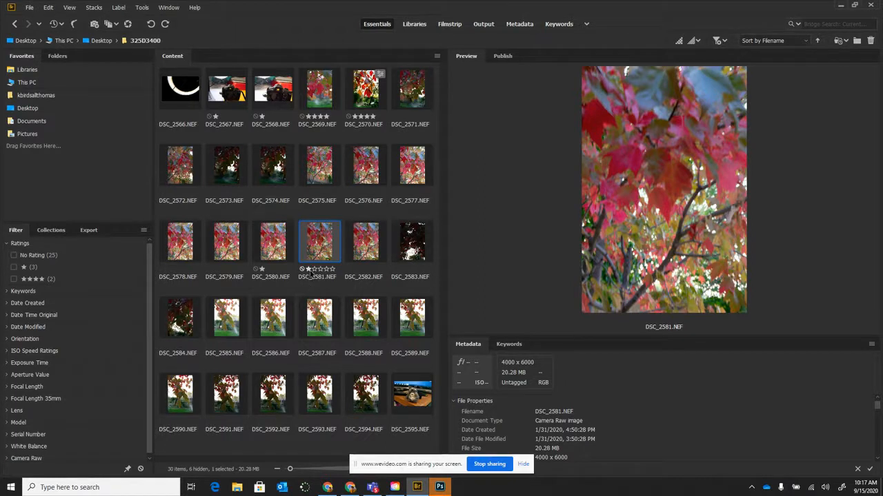
double_click(310, 273)
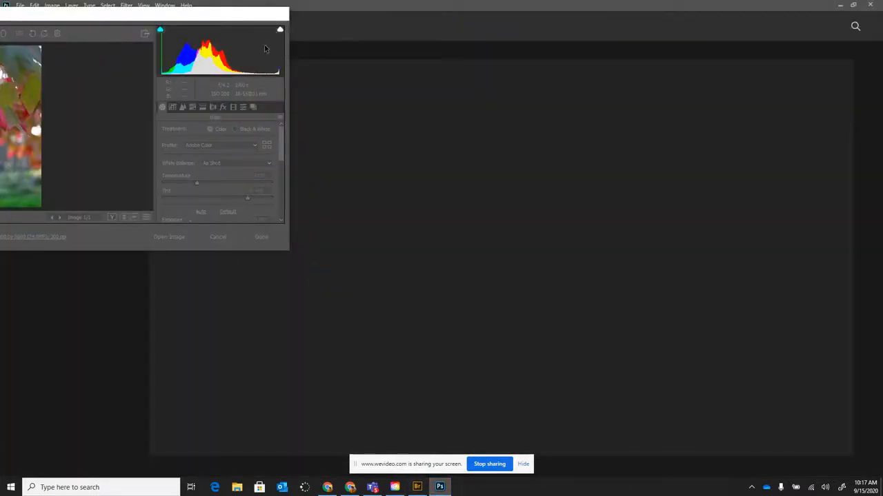
Cancel the Camera Raw dialogs for DSC_2569.NEF and DSC_2581.NEF and switch back to Adobe Bridge
drag(233, 17, 325, 58)
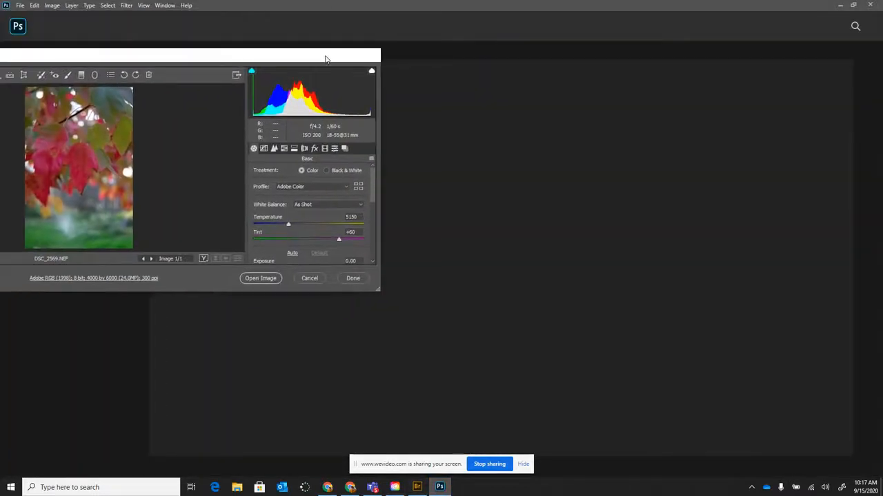
click(316, 282)
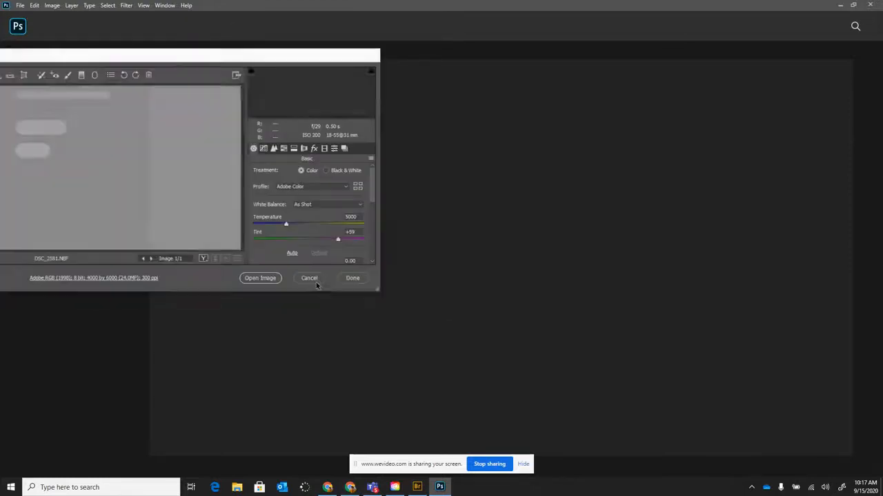
click(316, 283)
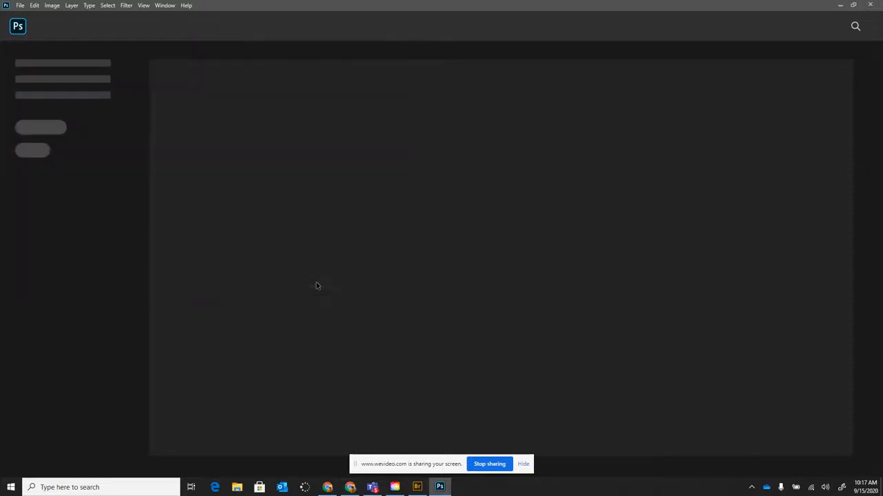
click(416, 487)
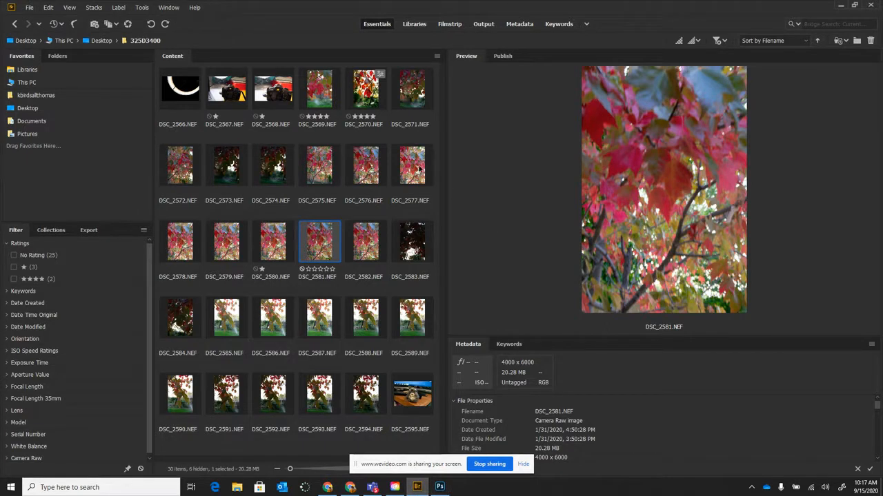
Filter the folder to photos with 4 or more stars, and allow automatic purging of stale cache items older than 30 days
click(719, 41)
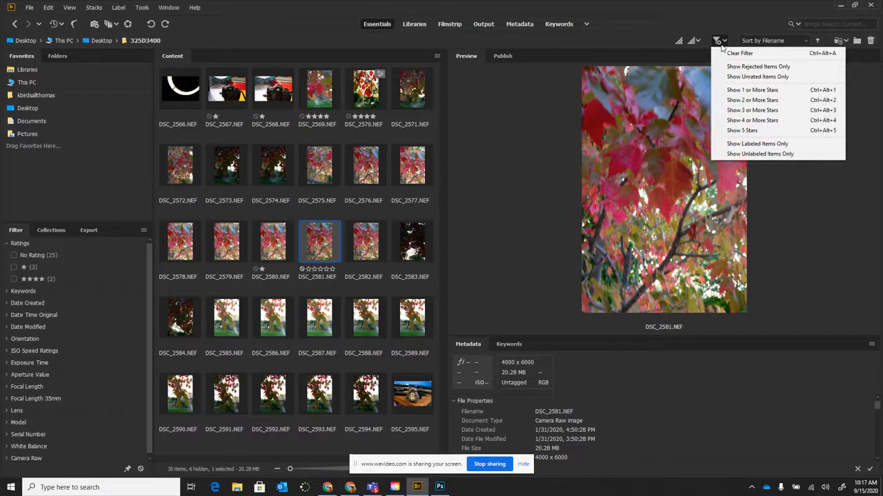
click(740, 121)
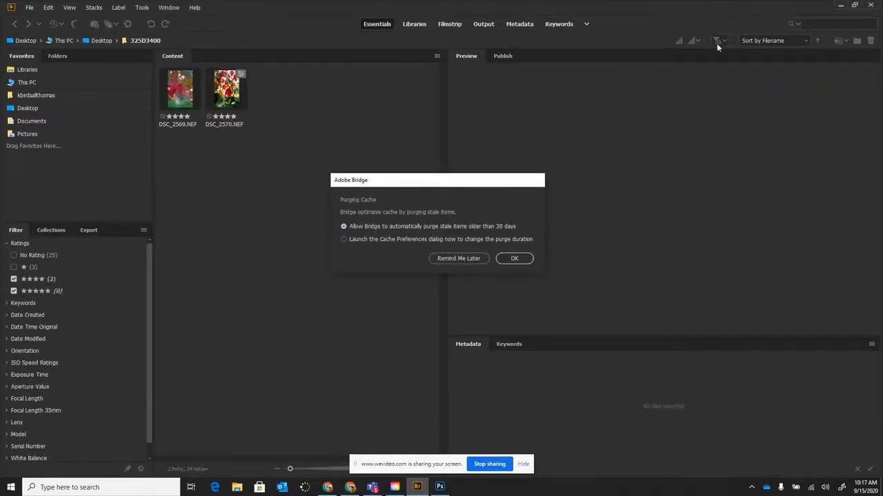
click(513, 259)
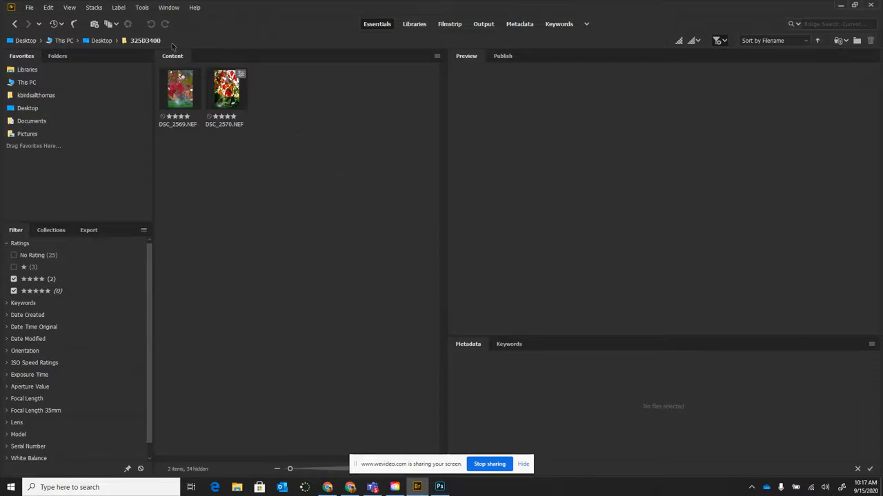
Open both four-star photos in Camera Raw, finish DSC_2569.NEF without edits, and open DSC_2570.NEF in Photoshop
click(179, 97)
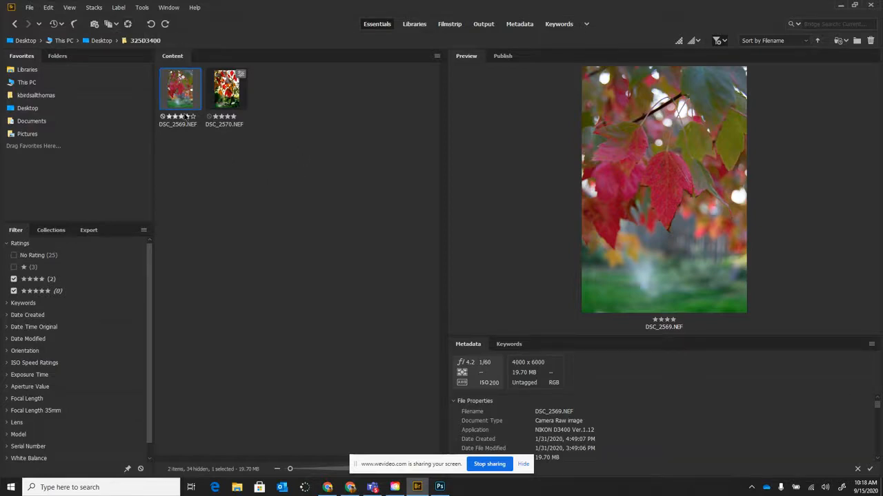
click(224, 98)
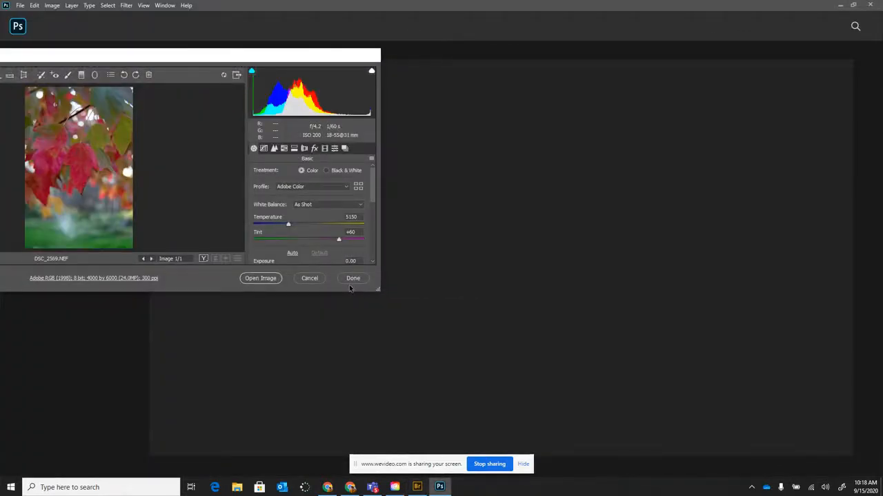
click(349, 283)
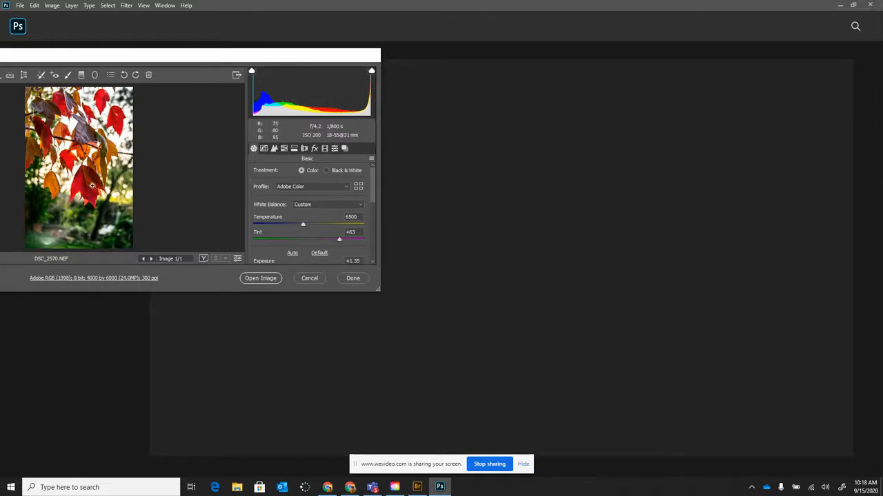
click(260, 279)
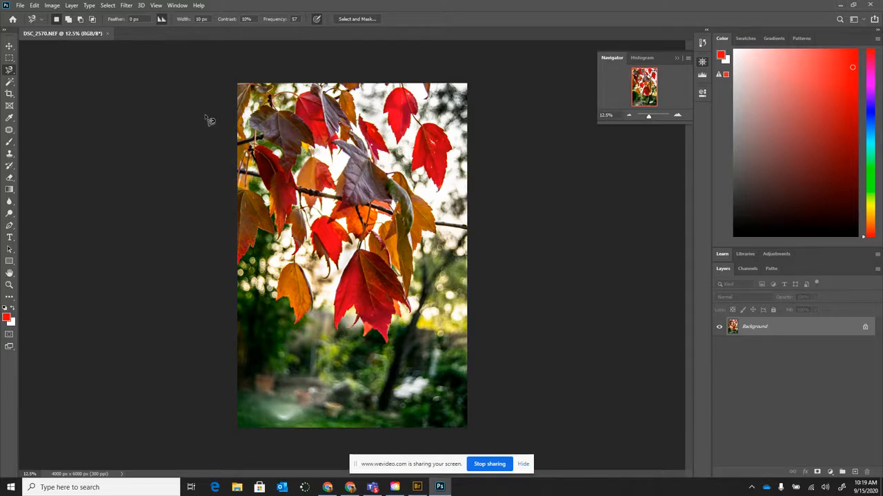
Export the photo as a PNG at 100% scale, 4000 x 6000 px, proceeding to the choice of save location
click(16, 7)
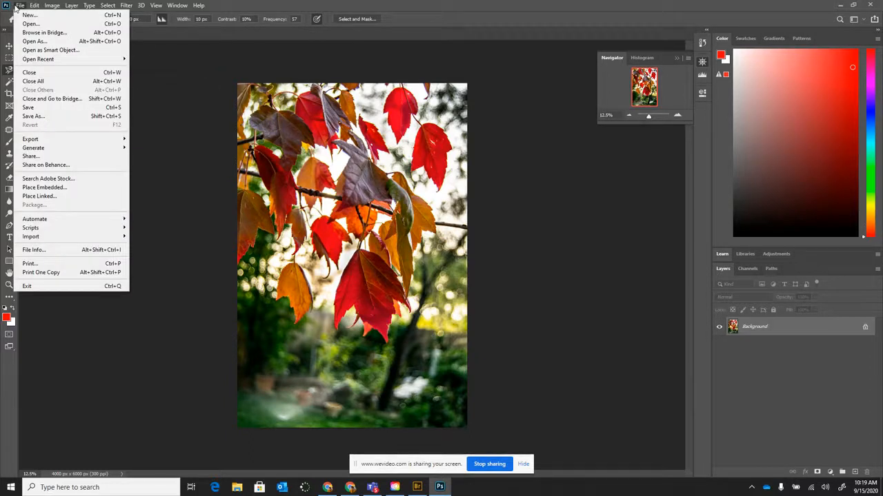
mouse_move(30, 141)
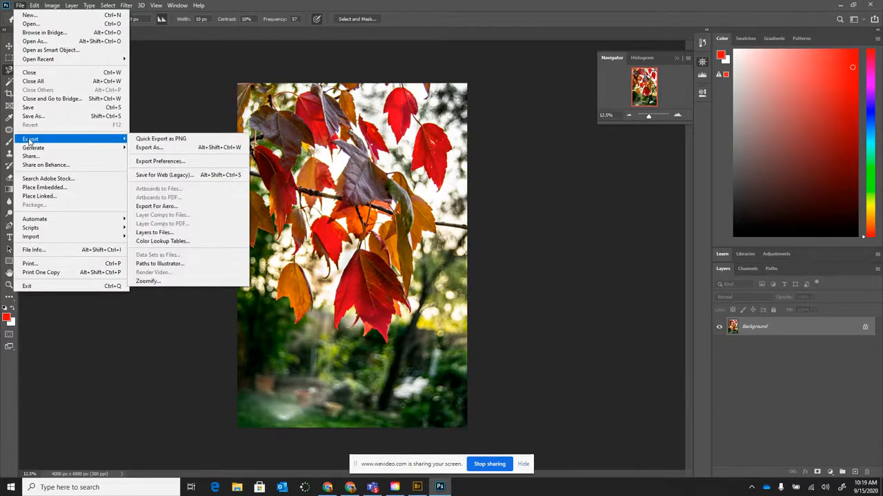
click(161, 148)
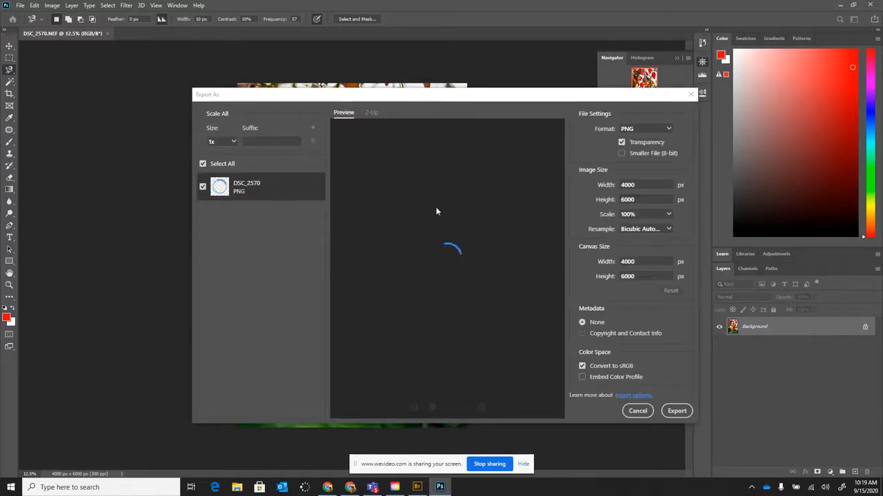
click(668, 416)
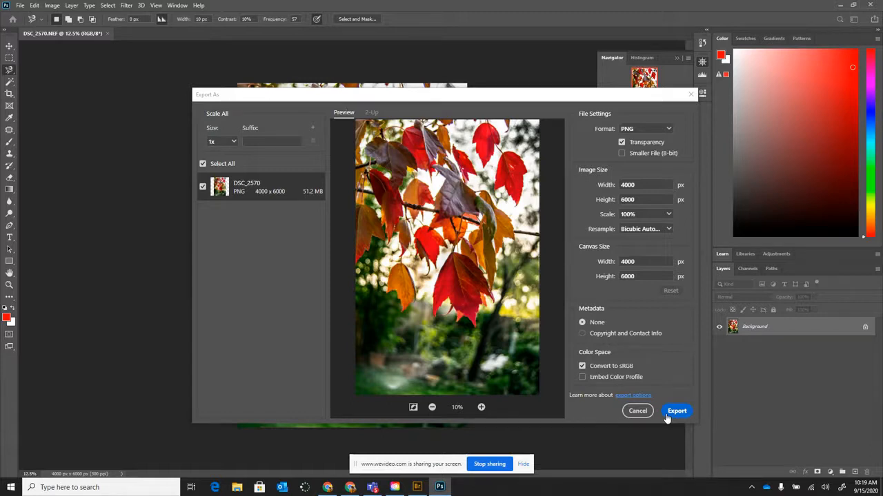
click(666, 413)
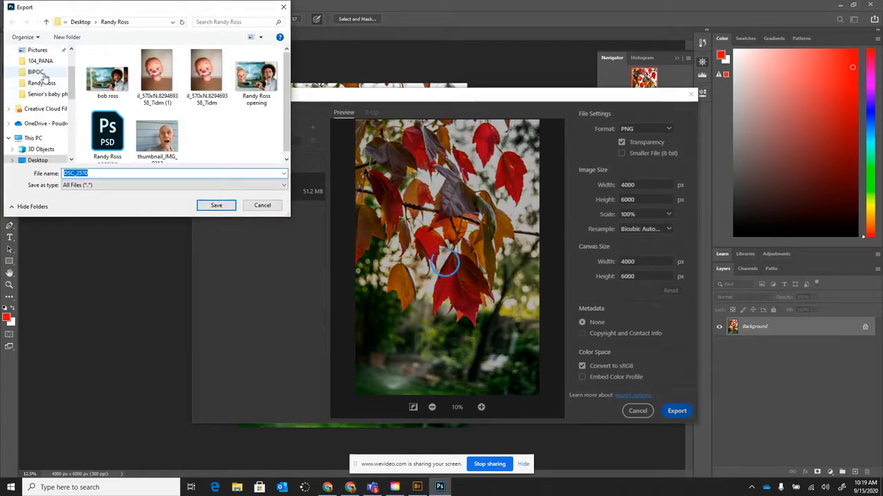
Browse to the Desktop's 325D3400 folder as the export location and create a subfolder named Edited photos
click(34, 138)
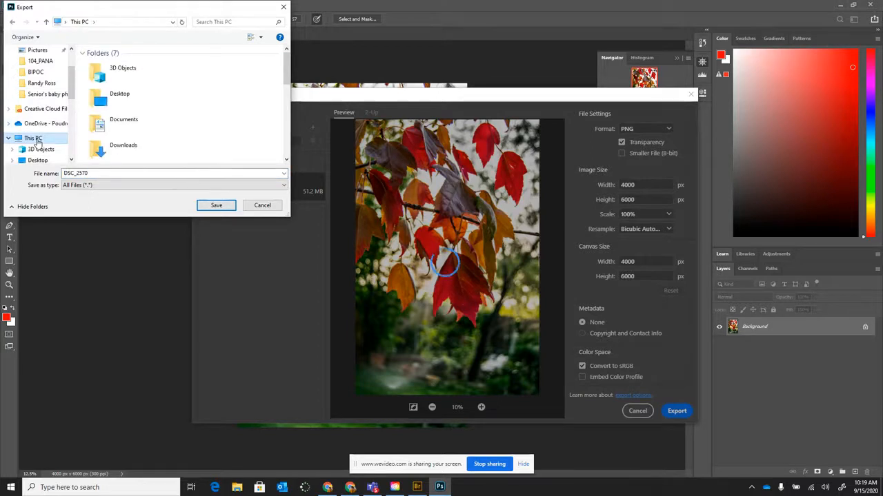
click(107, 94)
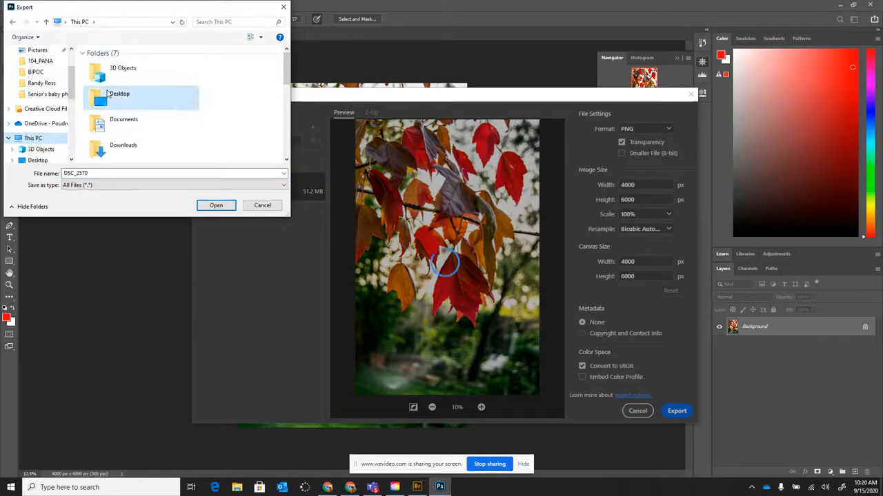
double_click(108, 94)
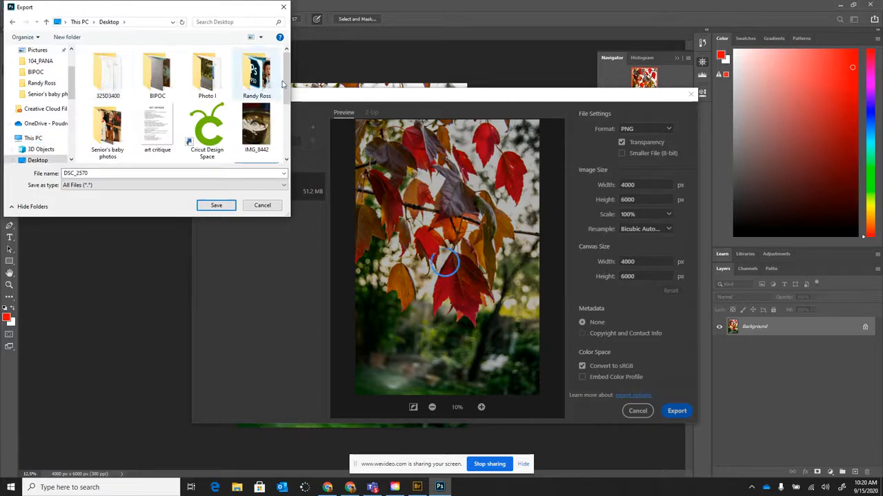
drag(285, 83, 266, 69)
double_click(107, 72)
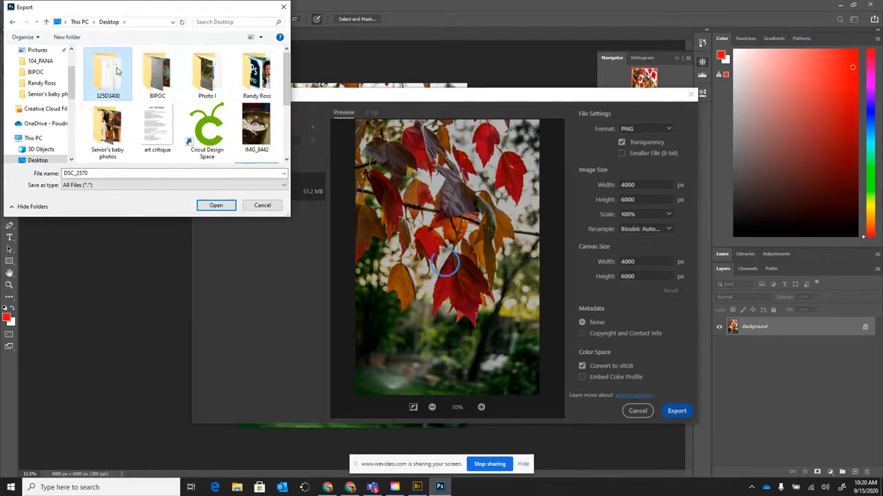
click(67, 37)
text(Edited photos)
key(Return)
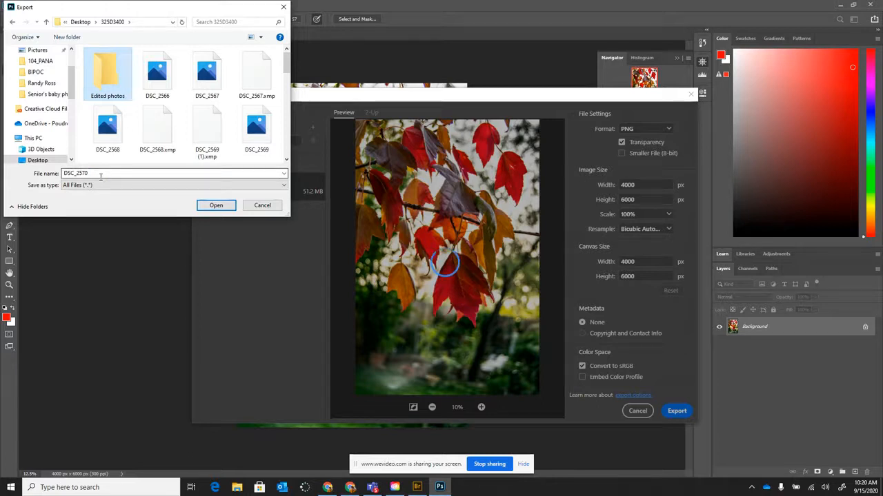
Try to save the exported photo under the file name f/4.2
double_click(100, 174)
text(f/4.2)
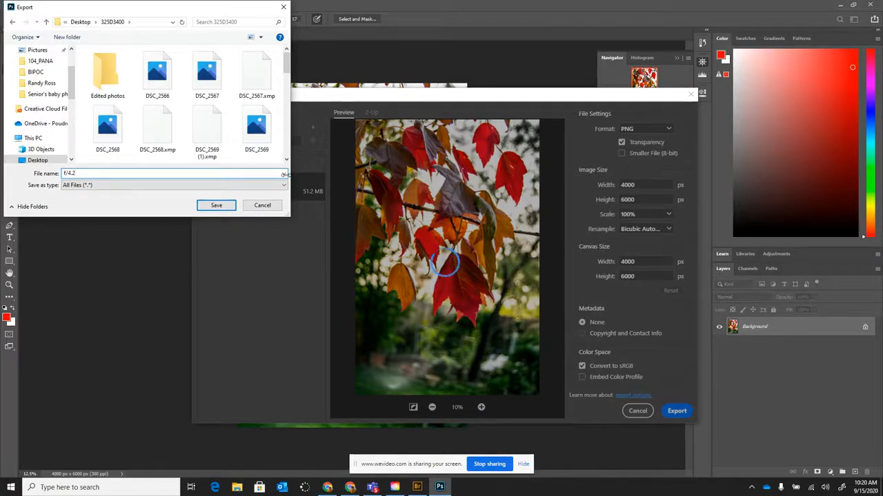
click(217, 206)
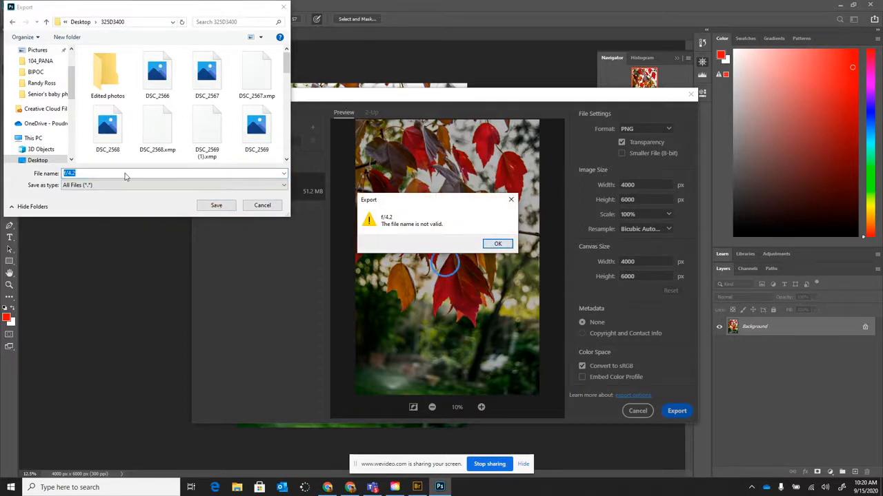
click(495, 246)
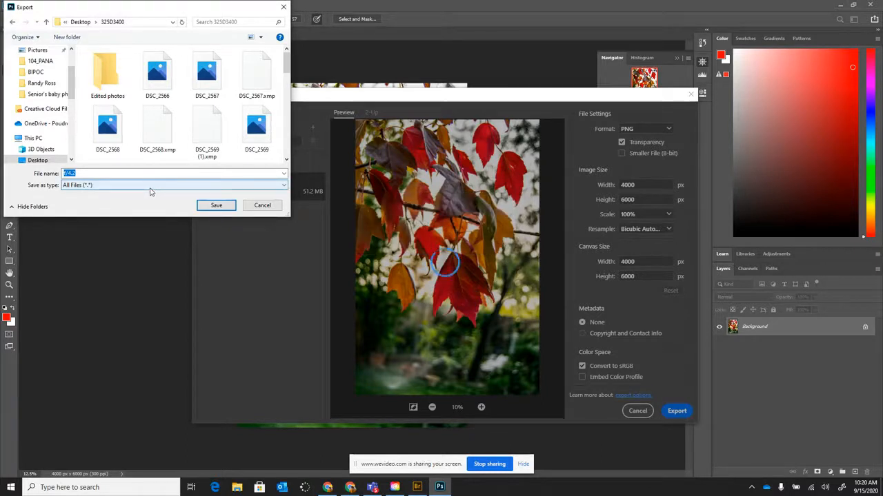
Replace the export file name with f.4.5 and save the PNG in the 325D3400 folder
key(BackSpace)
text(f)
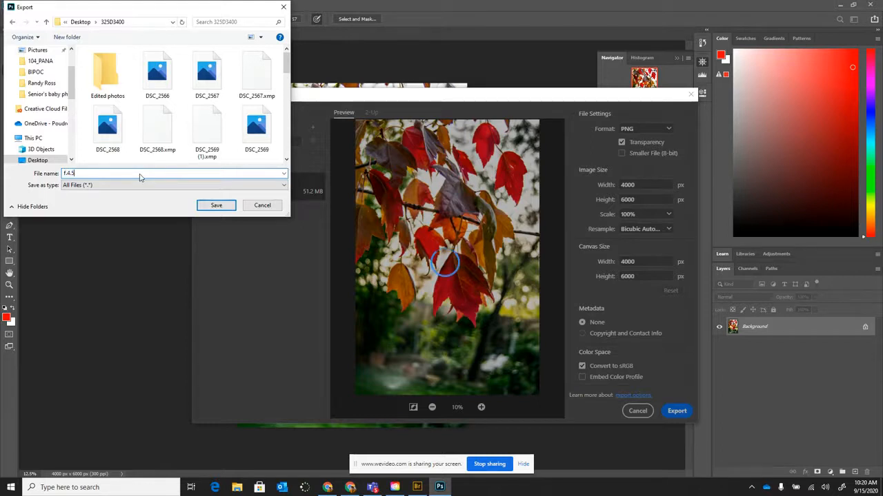
text(.4.5)
click(218, 206)
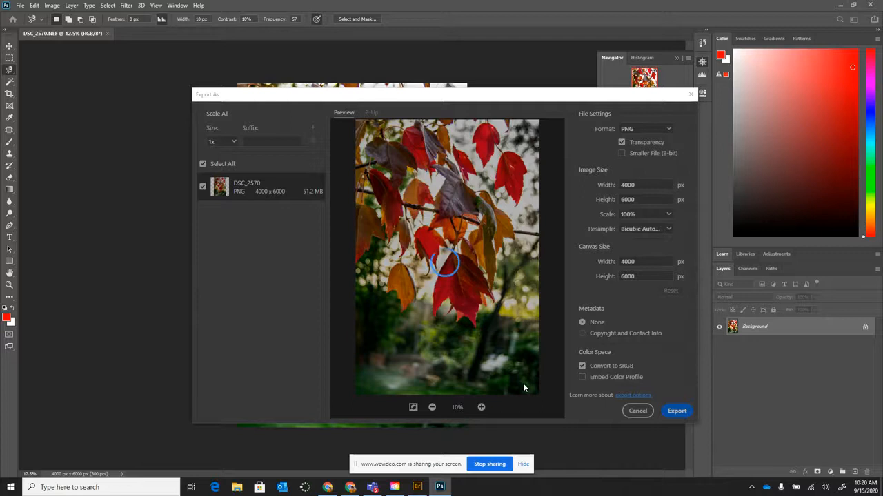
key(Escape)
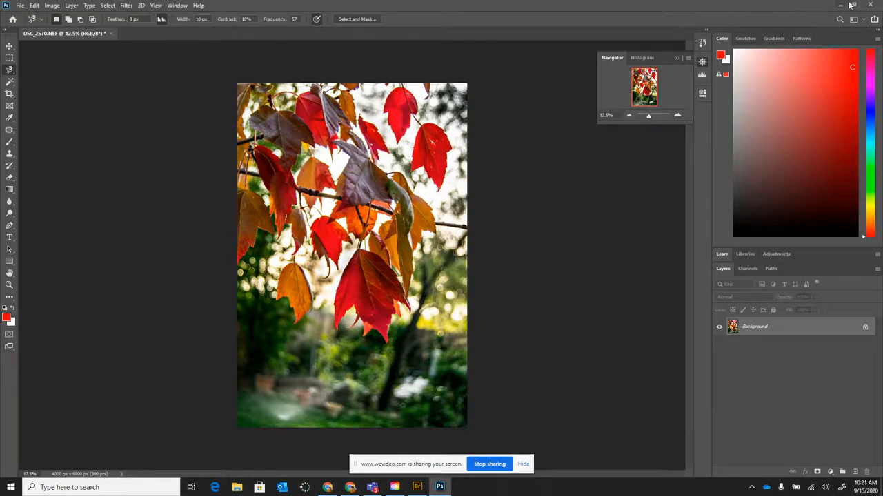
click(871, 5)
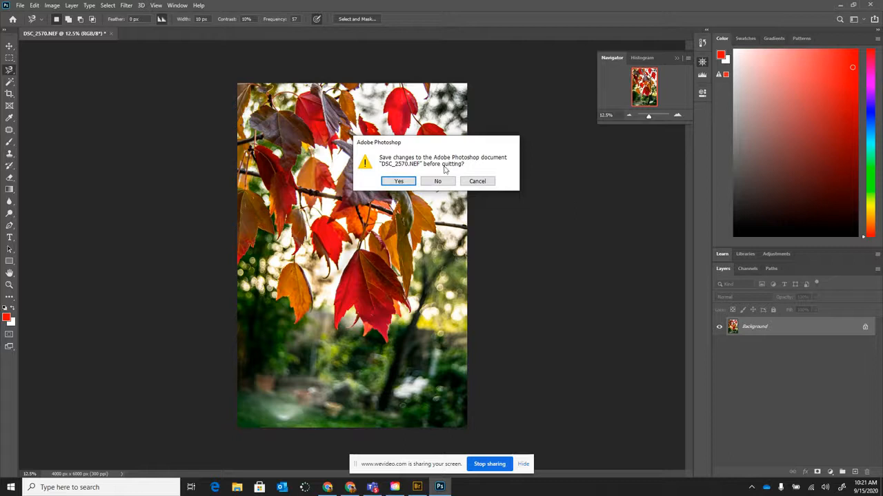
click(400, 182)
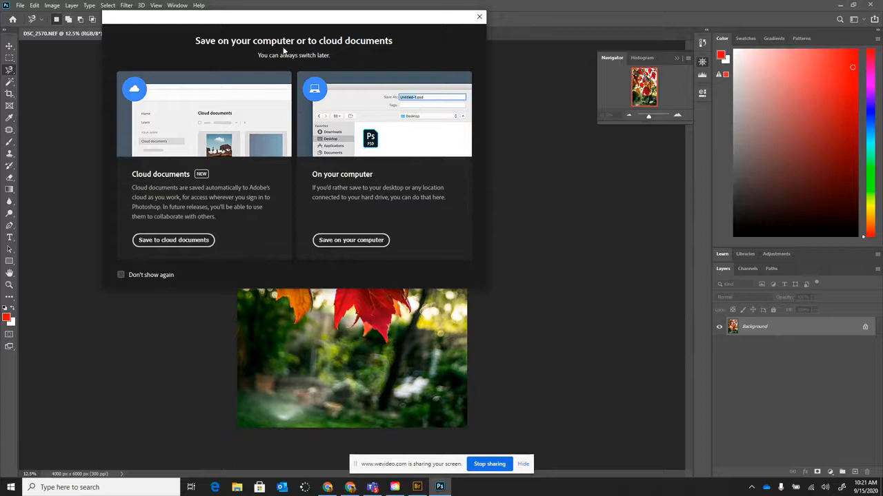
click(481, 17)
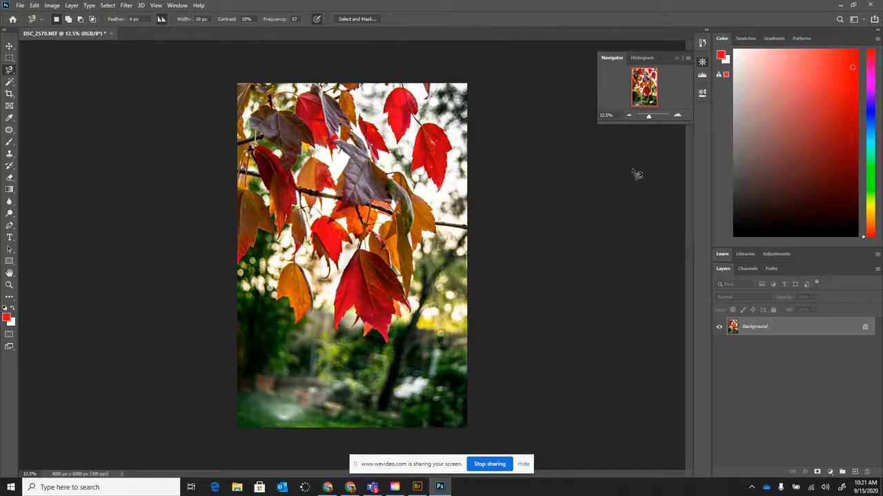
Quit the photo editor, discarding the unsaved changes to the DSC_2570.NEF document
click(872, 6)
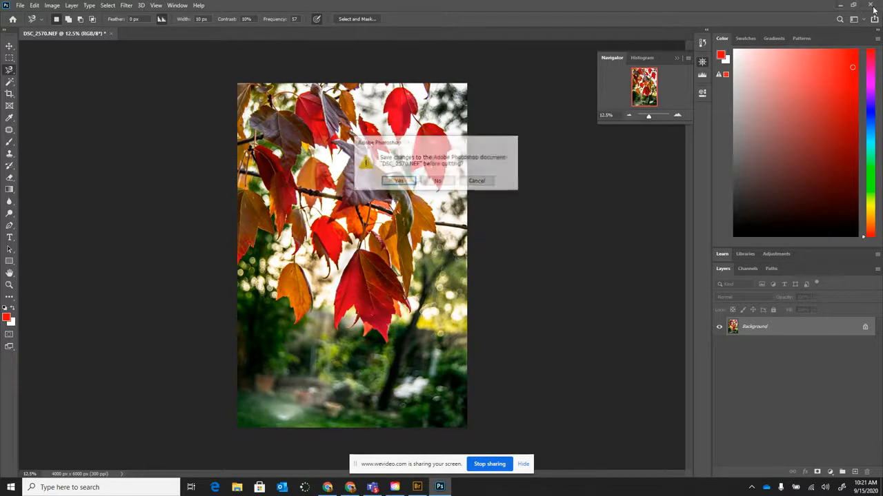
click(440, 182)
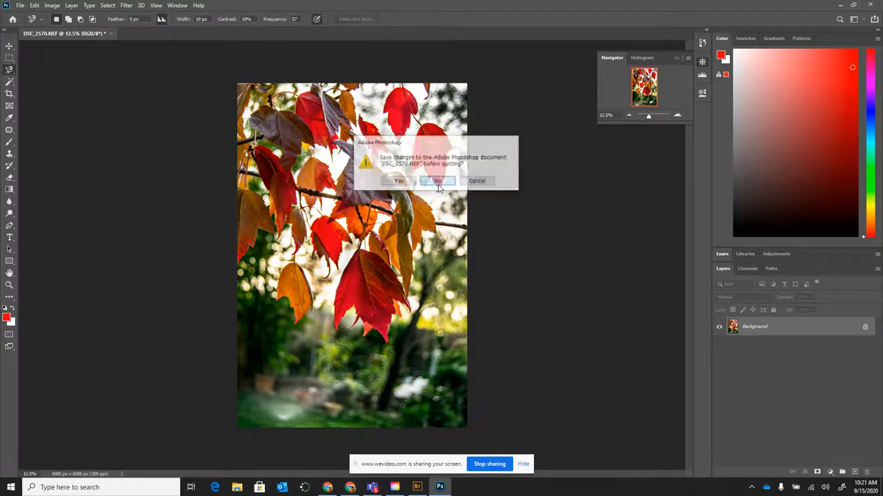